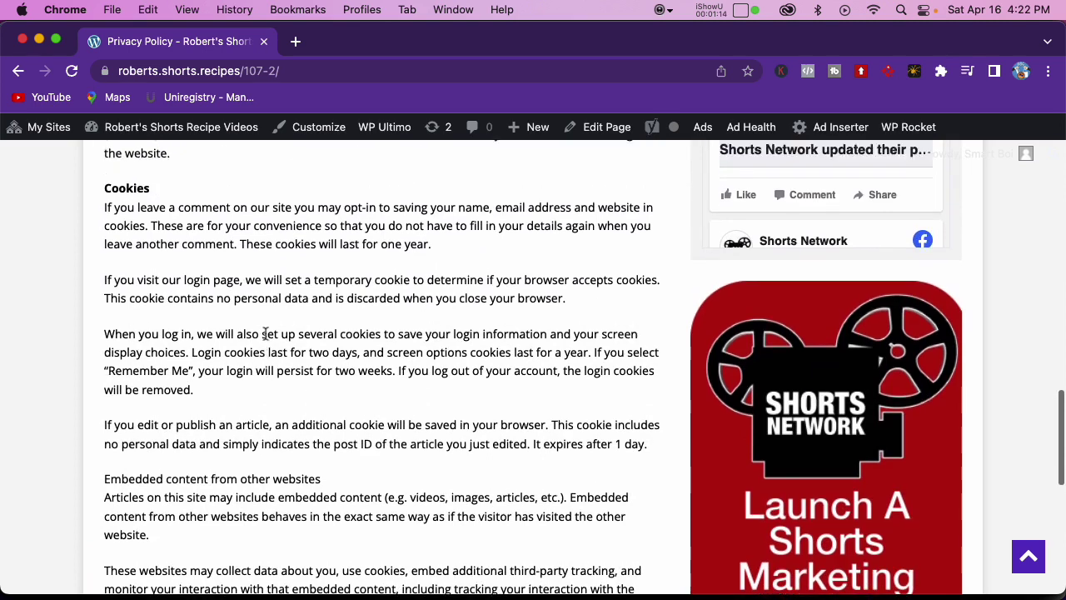
- Copy the site's domain roberts.shorts.recipes from the Privacy Policy page's web address
{"action": "scroll", "coordinate": [266, 333], "scroll_direction": "down", "scroll_amount": 1}
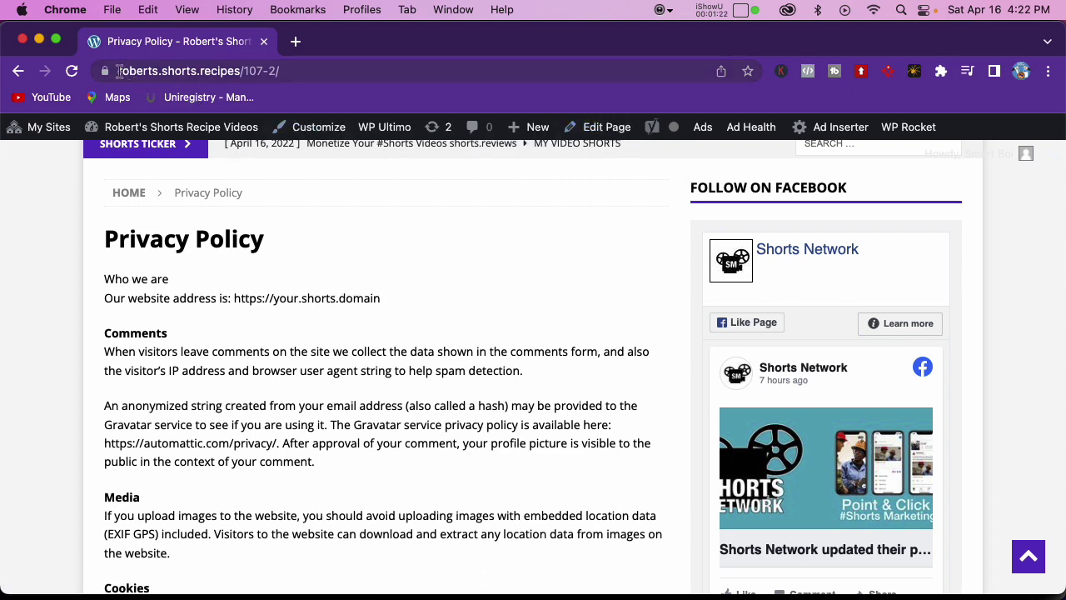
{"action": "left_click_drag", "start_coordinate": [120, 73], "coordinate": [240, 71]}
{"action": "key", "text": "cmd+c"}
{"action": "left_click", "coordinate": [448, 226]}
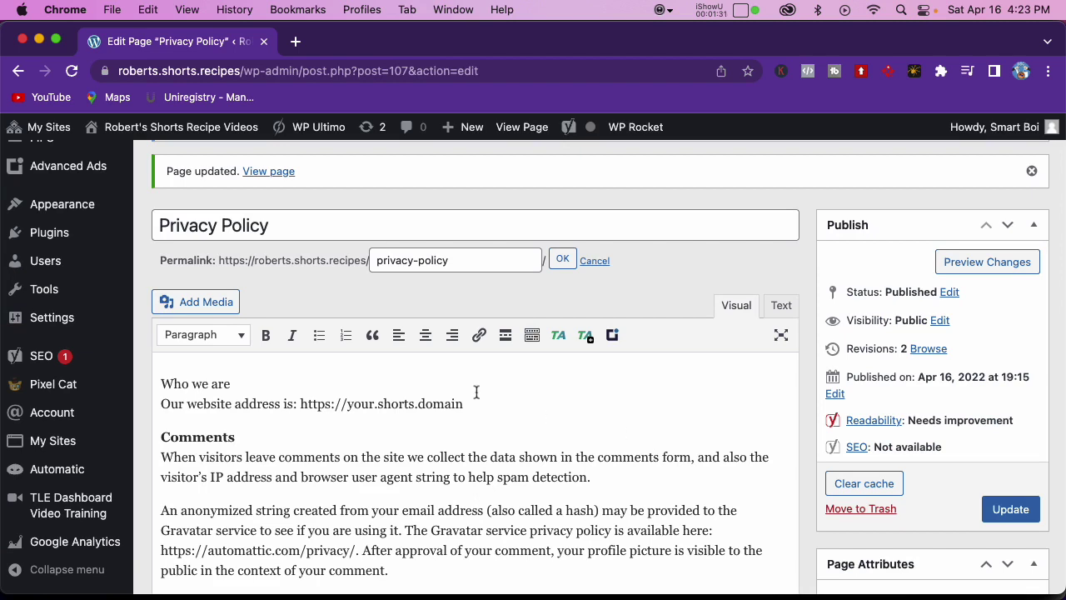
{"action": "left_click_drag", "start_coordinate": [348, 404], "coordinate": [464, 406]}
{"action": "key", "text": "cmd+v"}
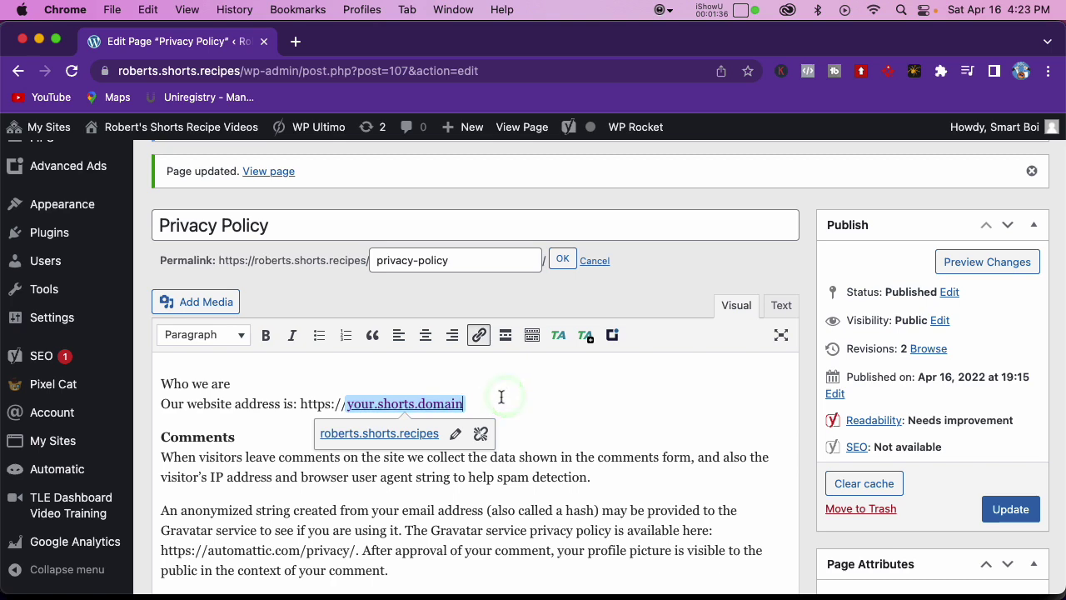
{"action": "key", "text": "cmd+z"}
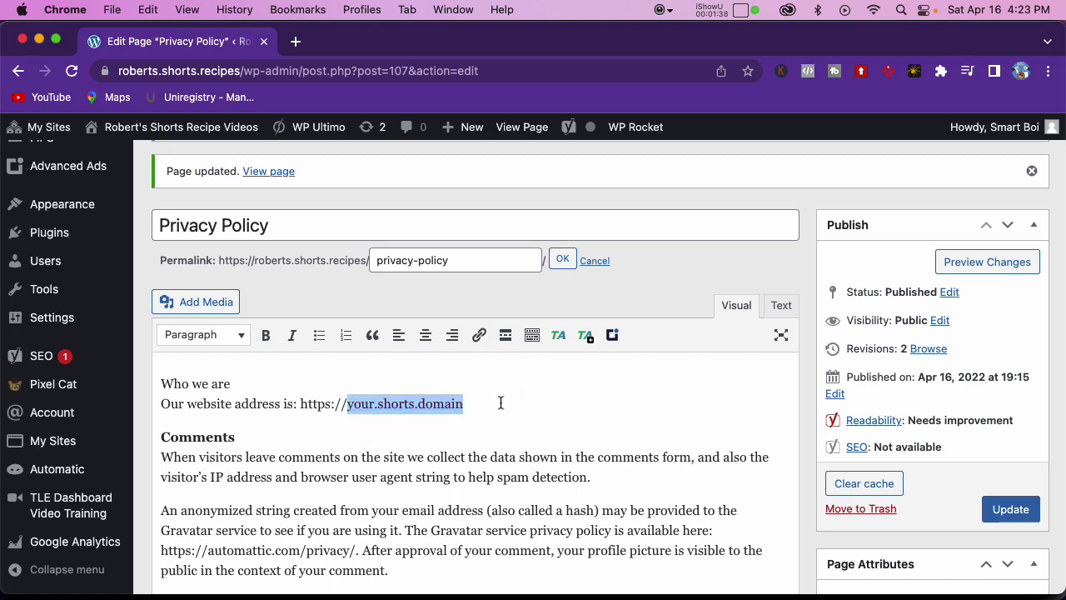
{"action": "left_click", "coordinate": [781, 307]}
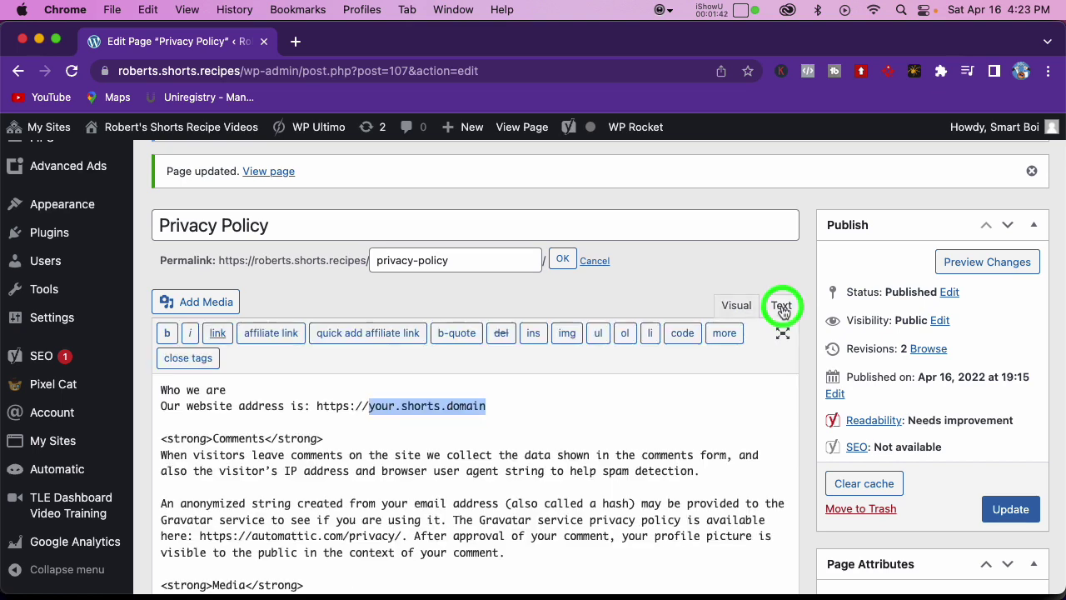
{"action": "left_click", "coordinate": [464, 411]}
{"action": "left_click_drag", "start_coordinate": [369, 407], "coordinate": [492, 409]}
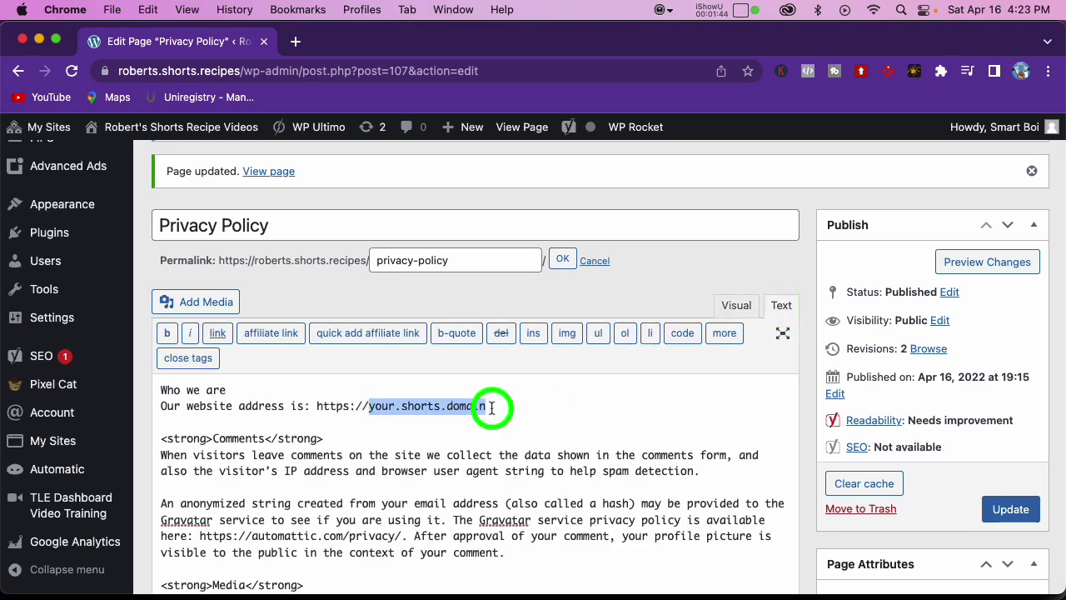
{"action": "key", "text": "cmd+v"}
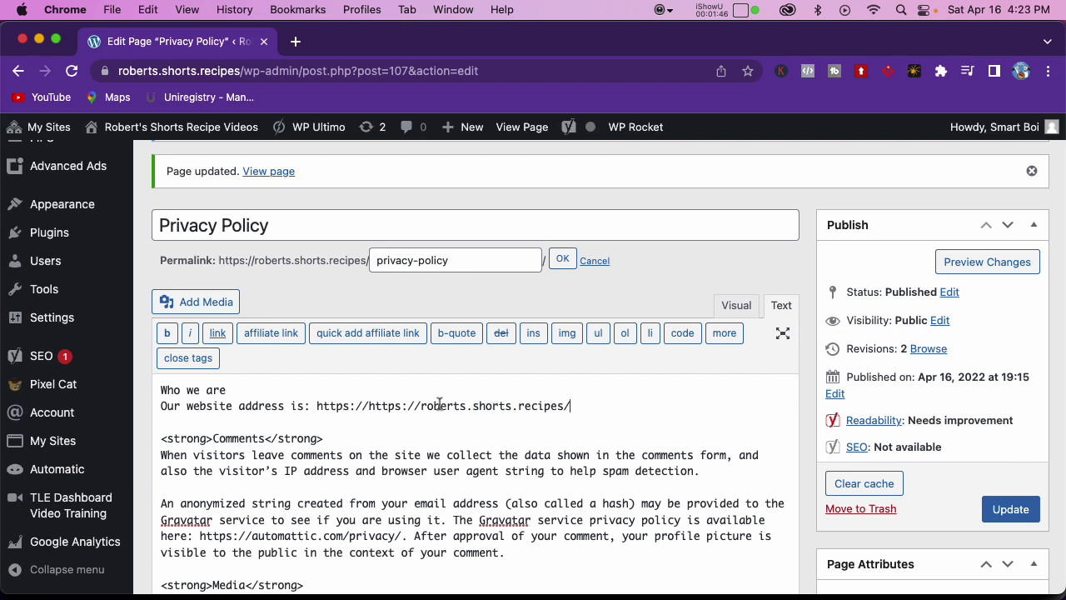
{"action": "left_click_drag", "start_coordinate": [370, 406], "coordinate": [318, 406]}
{"action": "key", "text": "BackSpace"}
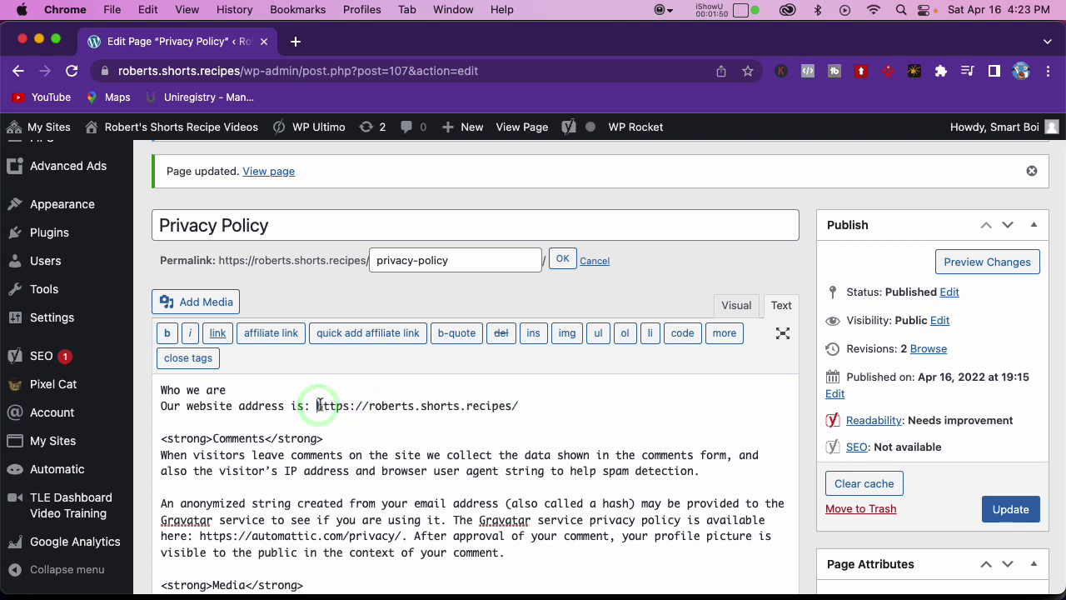
{"action": "left_click", "coordinate": [520, 404]}
{"action": "key", "text": "BackSpace"}
{"action": "left_click", "coordinate": [1004, 509]}
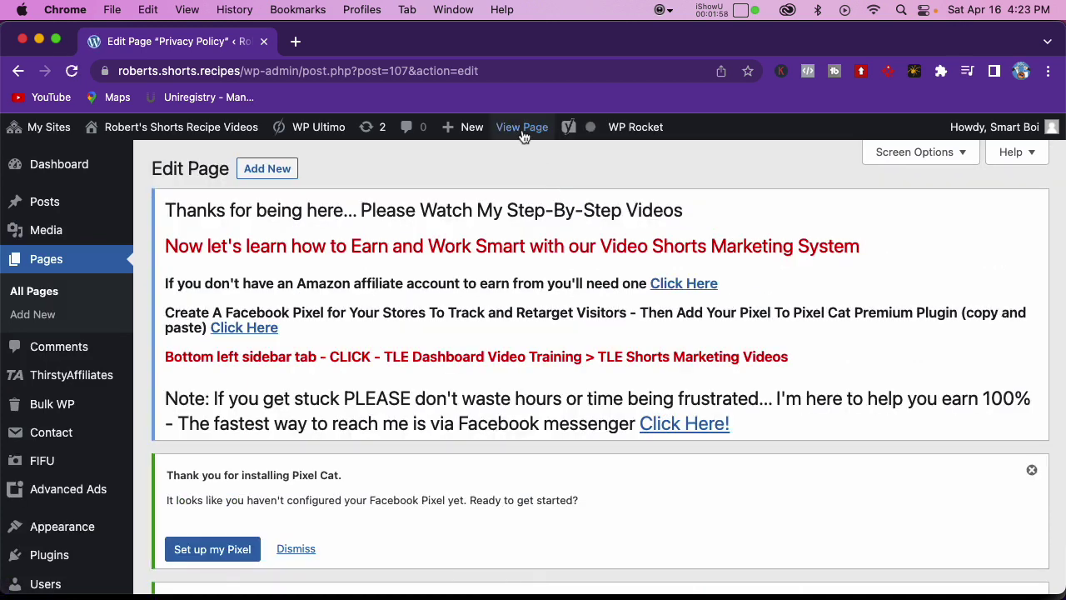
- View the published Privacy Policy page and check its website address line
{"action": "left_click", "coordinate": [523, 133]}
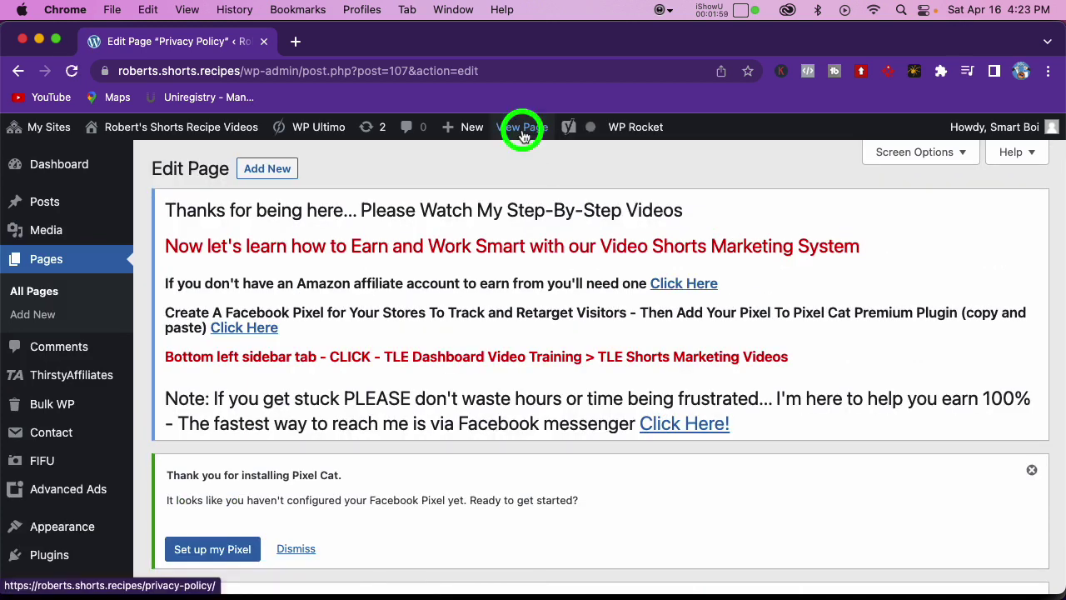
{"action": "scroll", "coordinate": [510, 279], "scroll_direction": "down", "scroll_amount": 15}
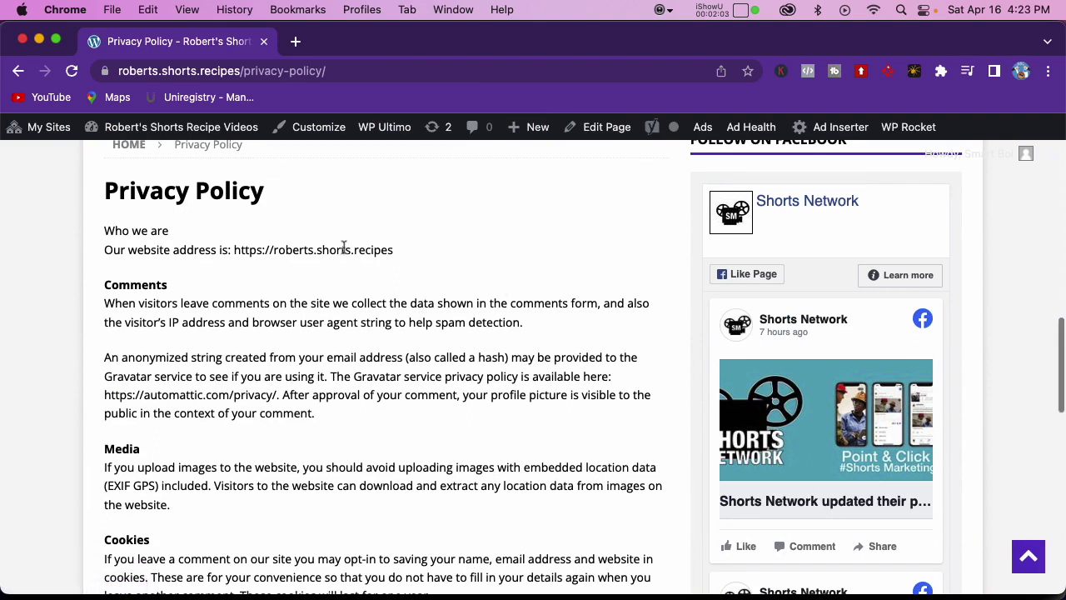
{"action": "scroll", "coordinate": [483, 267], "scroll_direction": "up", "scroll_amount": 15}
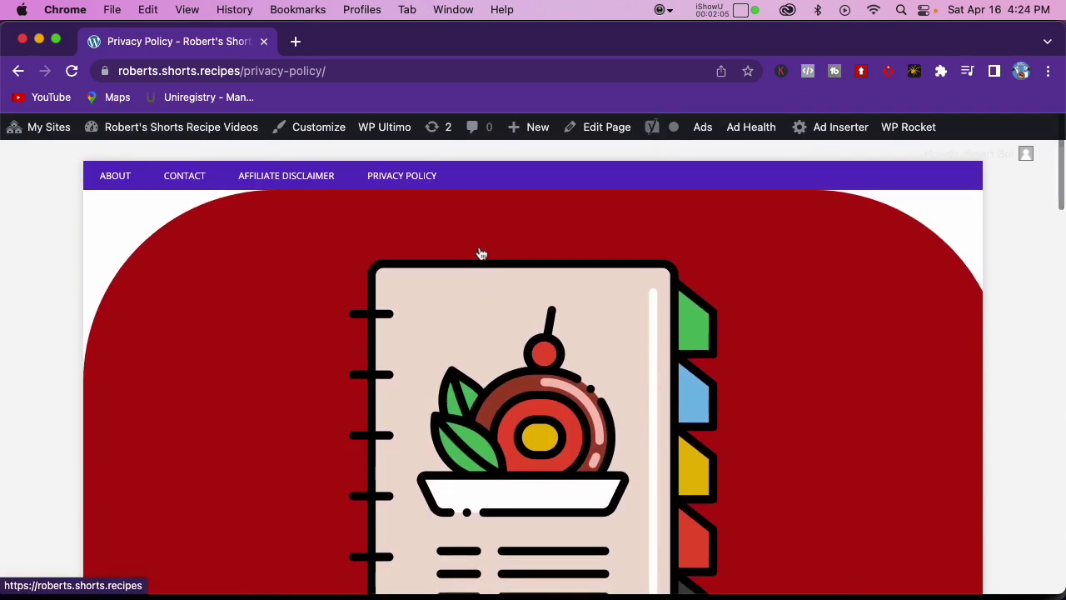
- Open the site's About page and examine its current content
{"action": "left_click", "coordinate": [122, 177]}
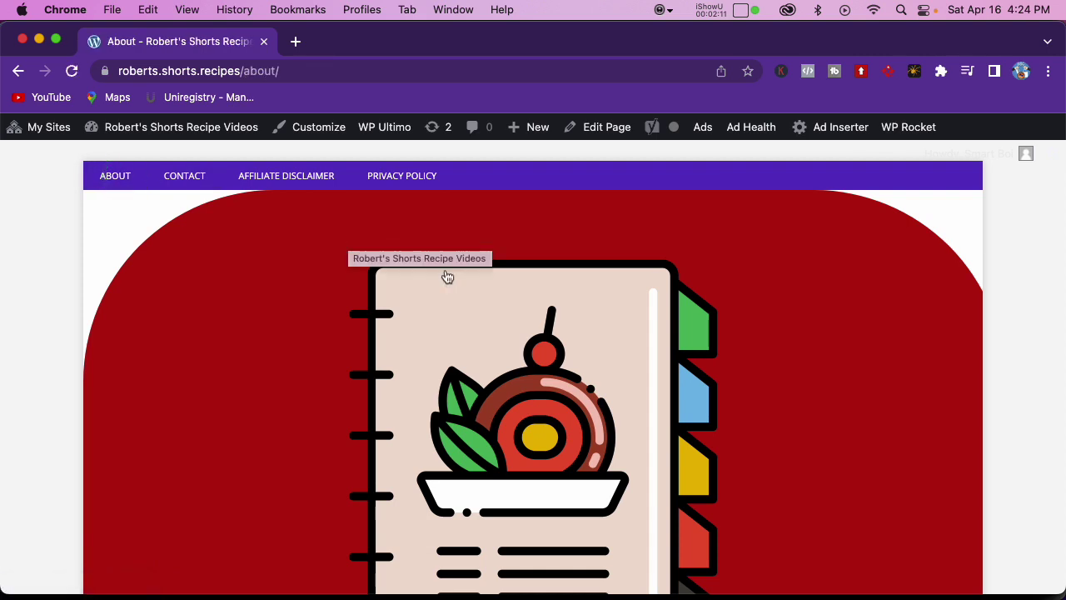
{"action": "scroll", "coordinate": [447, 276], "scroll_direction": "down", "scroll_amount": 10}
{"action": "scroll", "coordinate": [466, 277], "scroll_direction": "down", "scroll_amount": 3}
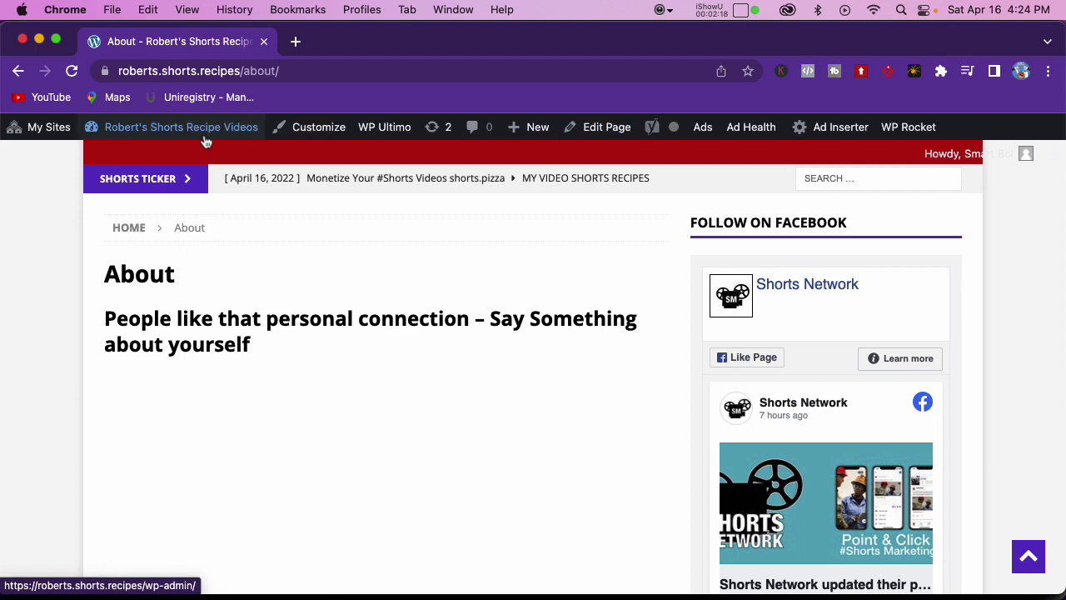
- Open the About page for editing and show its content in the visual editor
{"action": "left_click", "coordinate": [609, 135]}
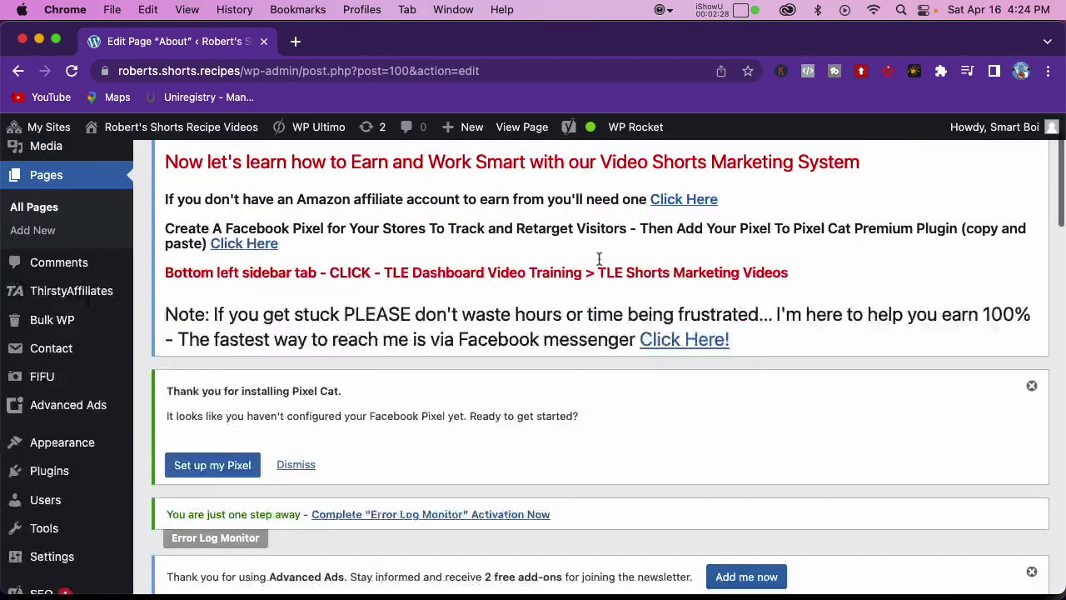
{"action": "scroll", "coordinate": [598, 262], "scroll_direction": "down", "scroll_amount": 10}
{"action": "scroll", "coordinate": [488, 336], "scroll_direction": "down", "scroll_amount": 1}
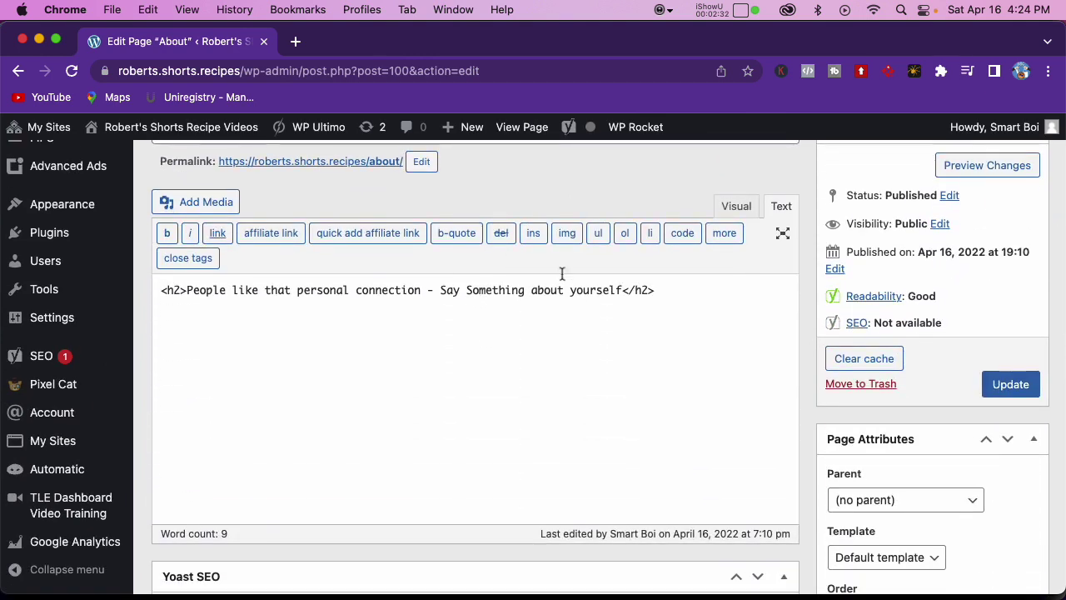
{"action": "left_click", "coordinate": [738, 207]}
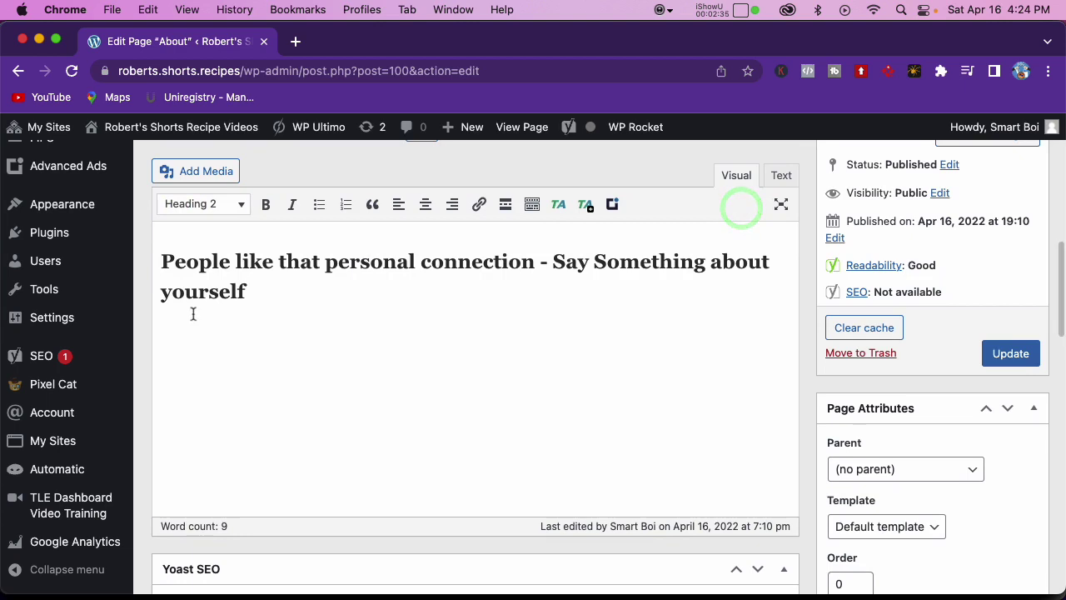
- Insert My-Video-Shots.png from the media library into the About page and align it left of the heading
{"action": "left_click", "coordinate": [221, 171]}
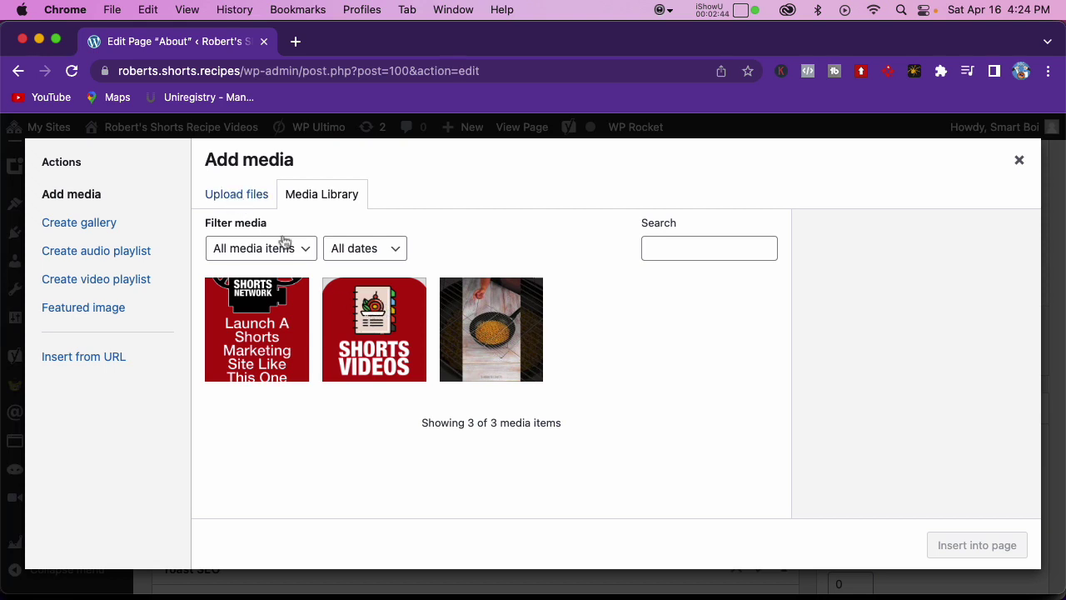
{"action": "left_click", "coordinate": [373, 316]}
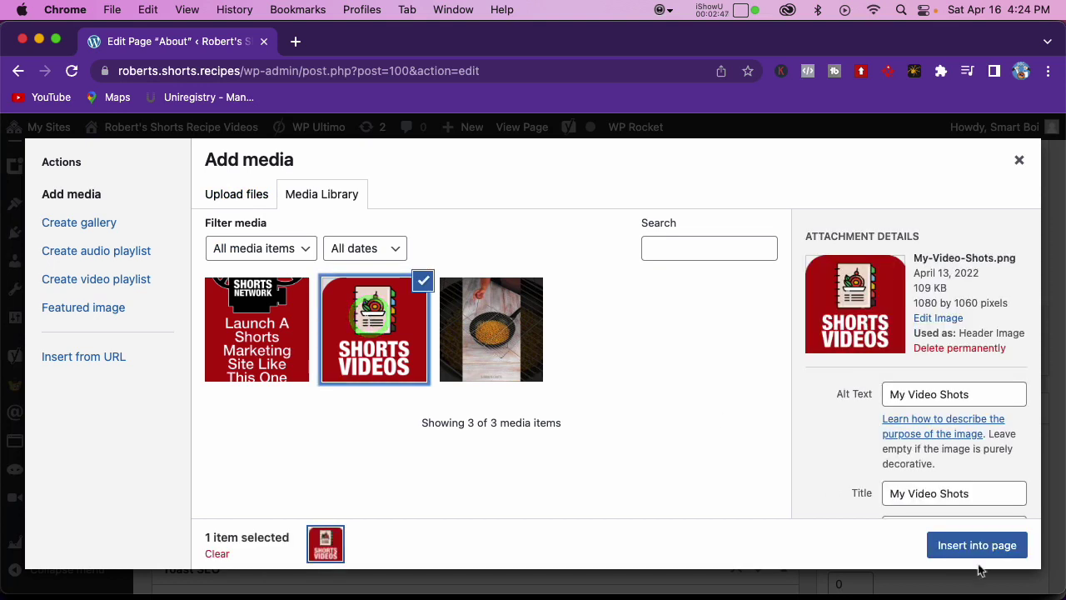
{"action": "left_click", "coordinate": [977, 544]}
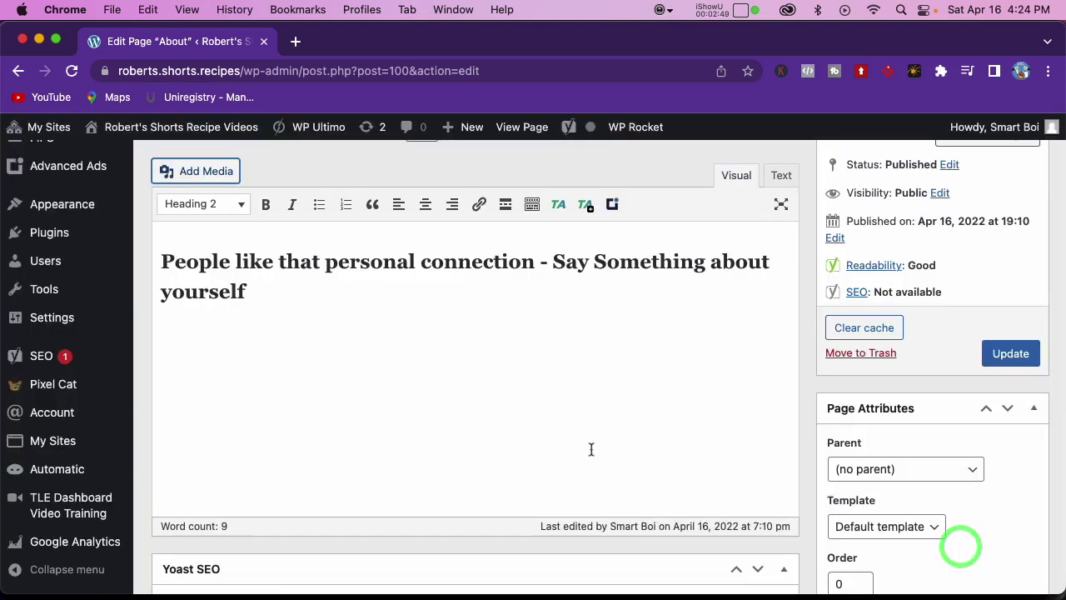
{"action": "left_click", "coordinate": [332, 364]}
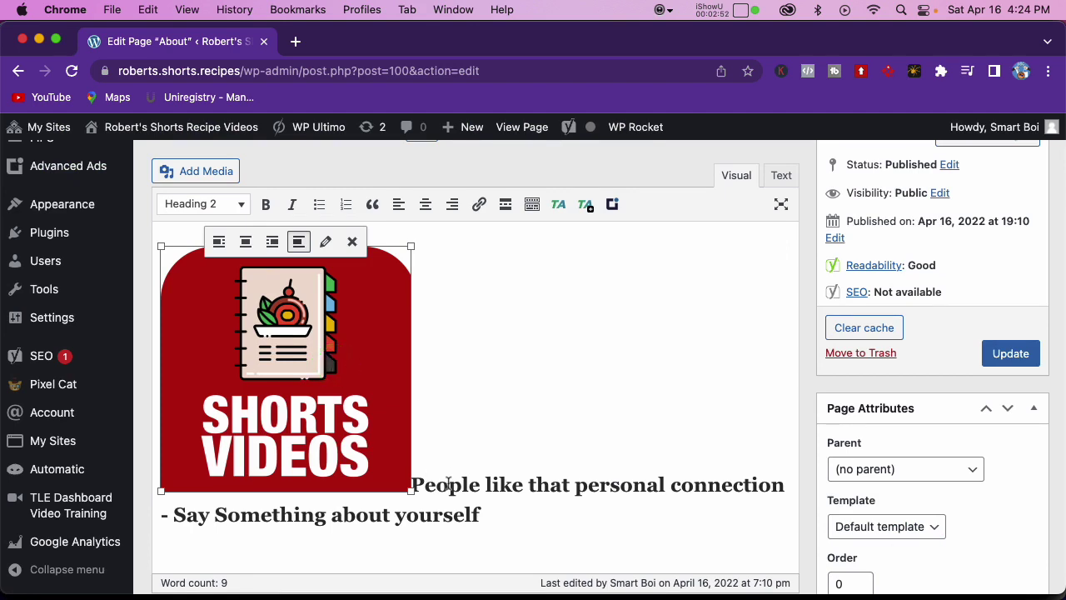
{"action": "left_click", "coordinate": [222, 244]}
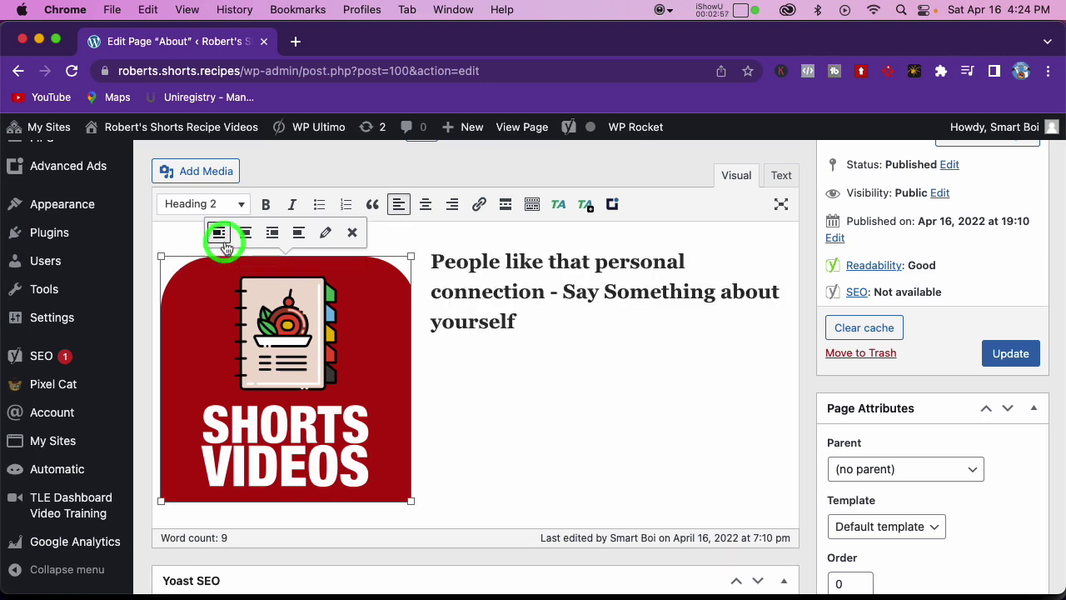
- Add a paragraph of filler text below the About page's heading and look over the available heading styles
{"action": "left_click", "coordinate": [526, 325]}
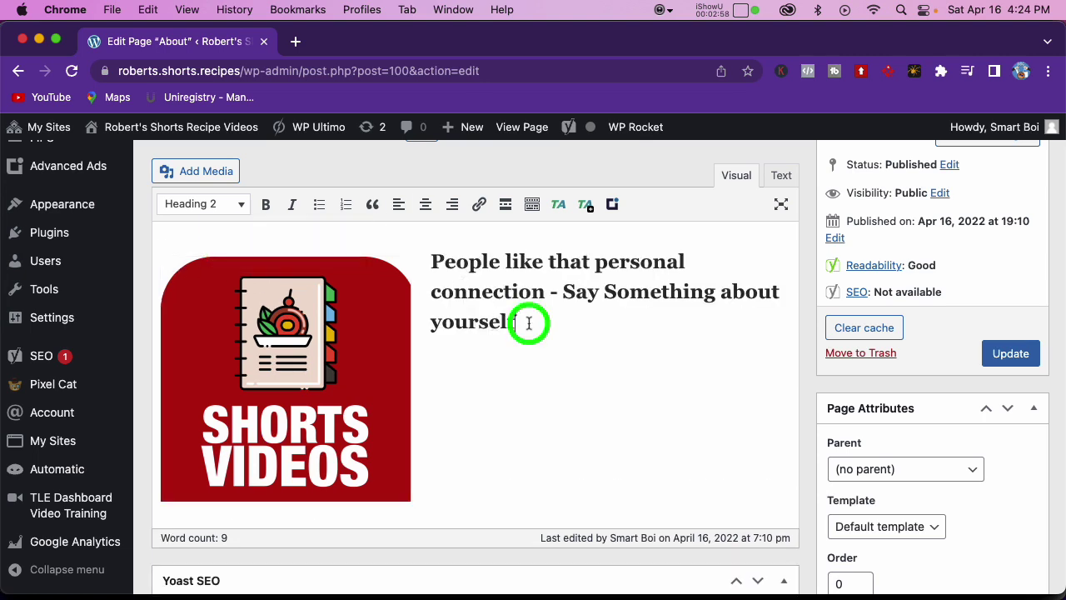
{"action": "key", "text": "Return"}
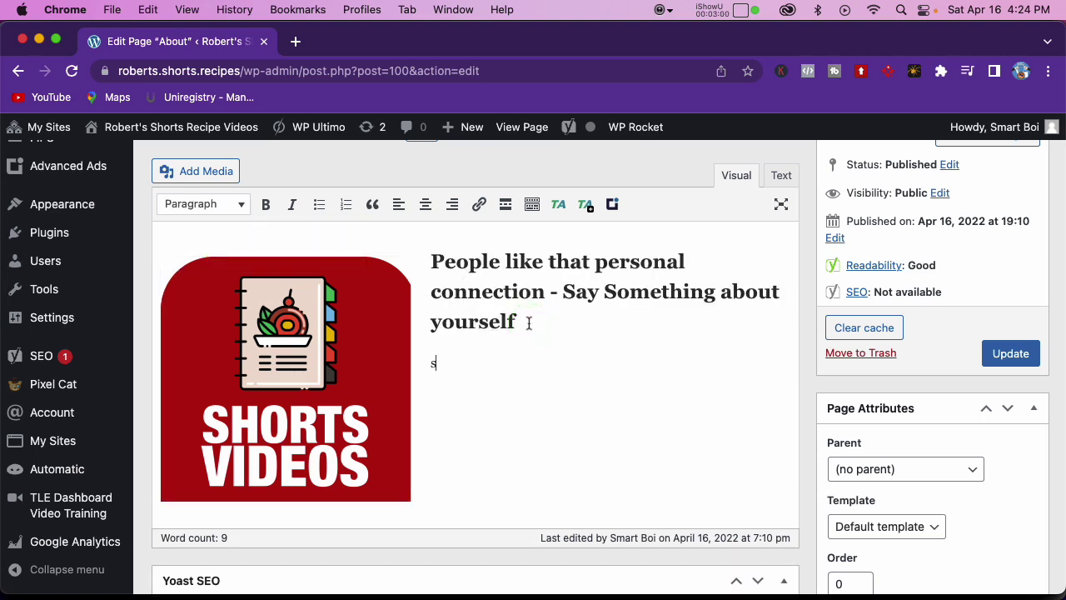
{"action": "left_click", "coordinate": [211, 211]}
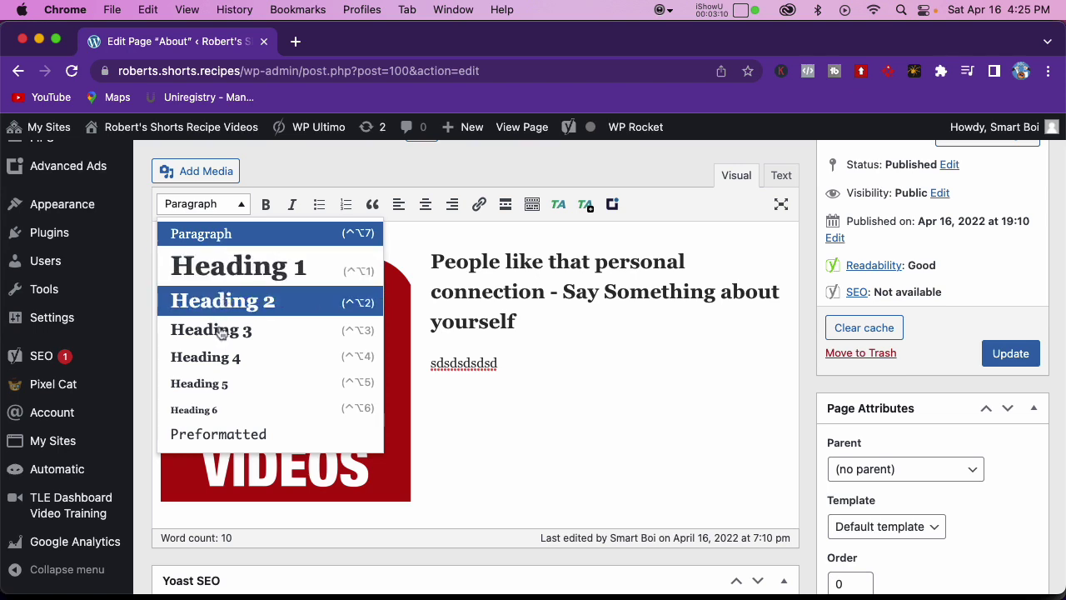
{"action": "left_click", "coordinate": [518, 342]}
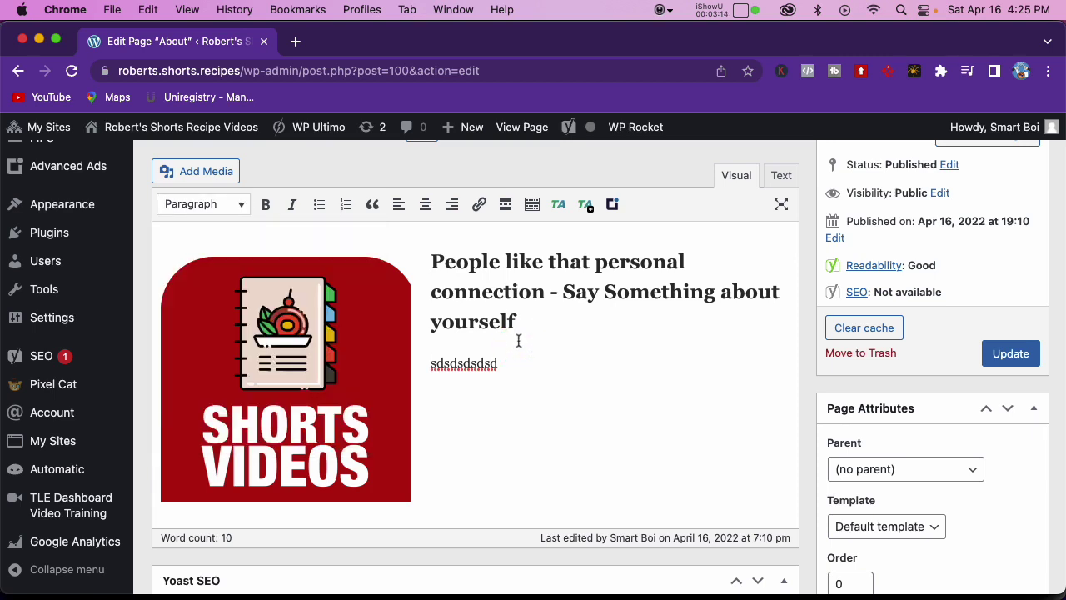
- Check the file upload option for adding other media to the About page, and close the media dialog
{"action": "left_click", "coordinate": [362, 329]}
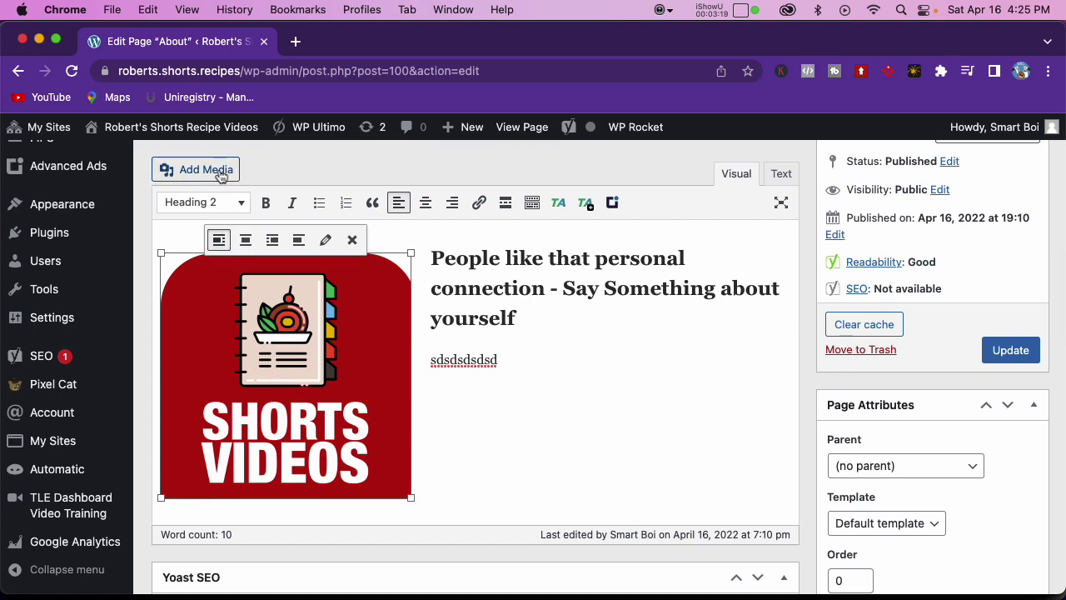
{"action": "left_click", "coordinate": [218, 171]}
{"action": "left_click", "coordinate": [239, 194]}
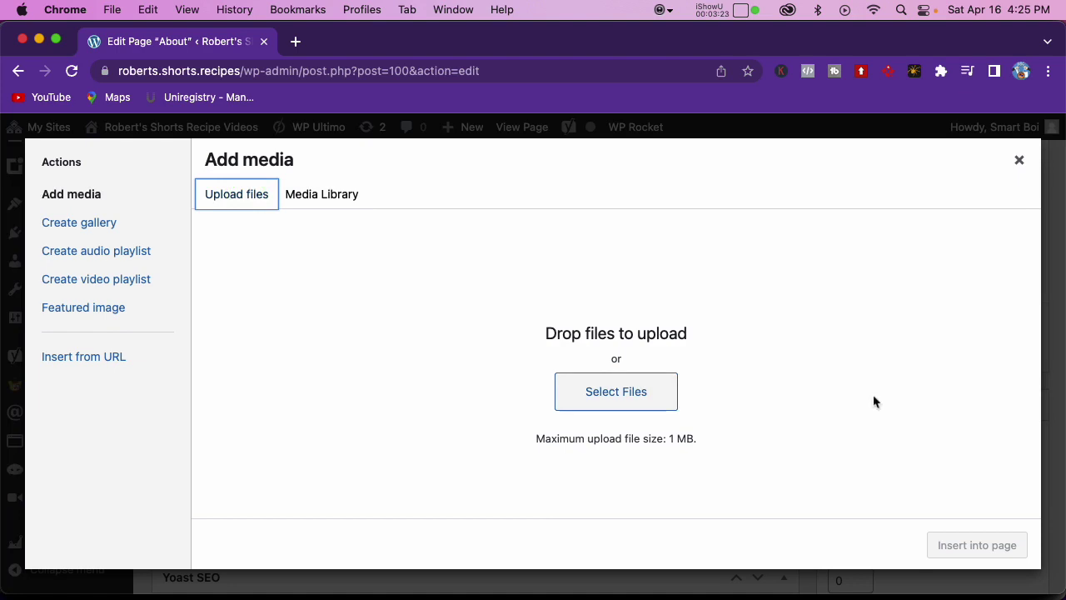
{"action": "left_click", "coordinate": [1019, 160]}
{"action": "left_click", "coordinate": [352, 357]}
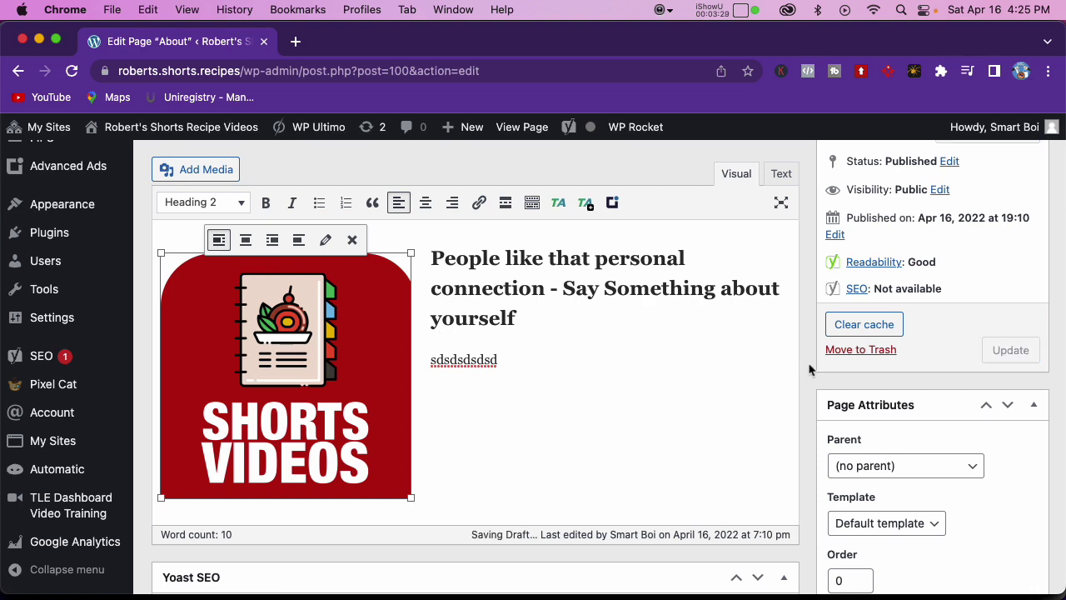
- Leave the editor and view the published About page
{"action": "scroll", "coordinate": [856, 340], "scroll_direction": "up", "scroll_amount": 2}
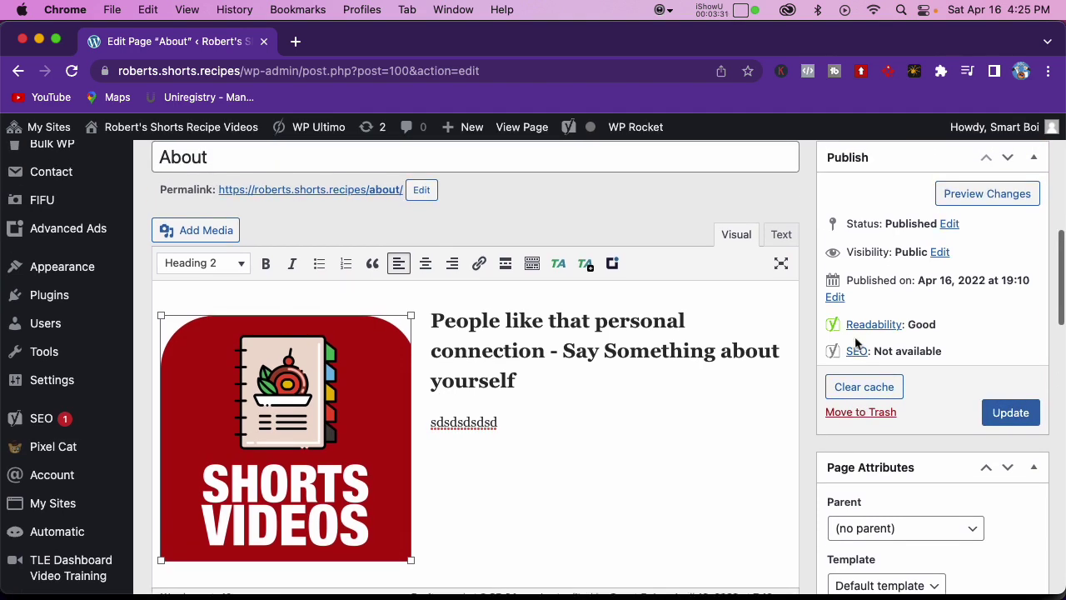
{"action": "scroll", "coordinate": [858, 341], "scroll_direction": "down", "scroll_amount": 2}
{"action": "scroll", "coordinate": [859, 342], "scroll_direction": "up", "scroll_amount": 10}
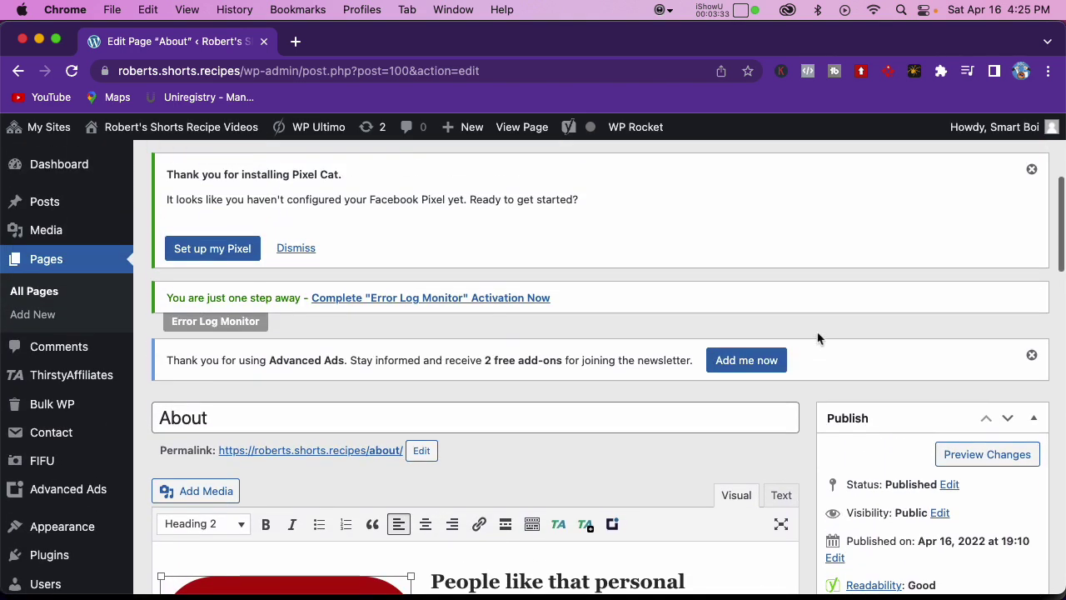
{"action": "left_click", "coordinate": [522, 128]}
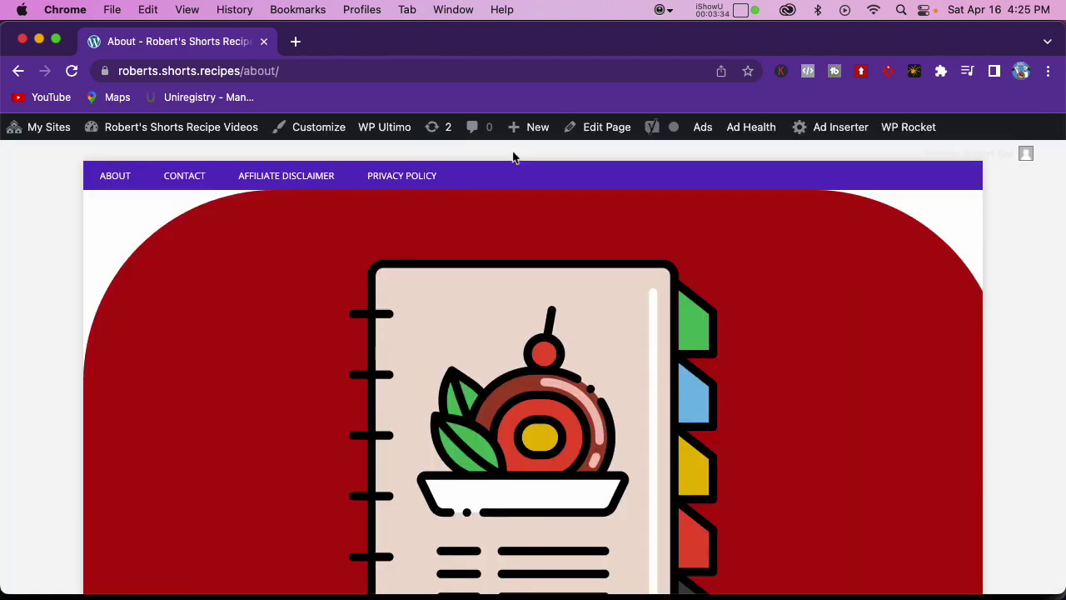
- Open the site's Contact page and examine its contact form
{"action": "left_click", "coordinate": [184, 176]}
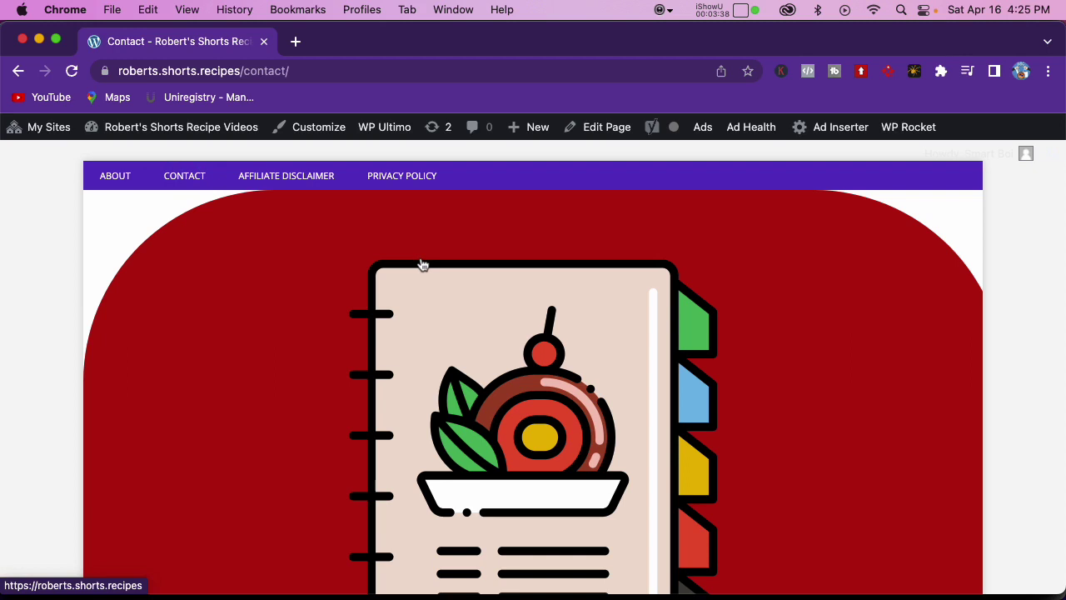
{"action": "scroll", "coordinate": [397, 264], "scroll_direction": "down", "scroll_amount": 10}
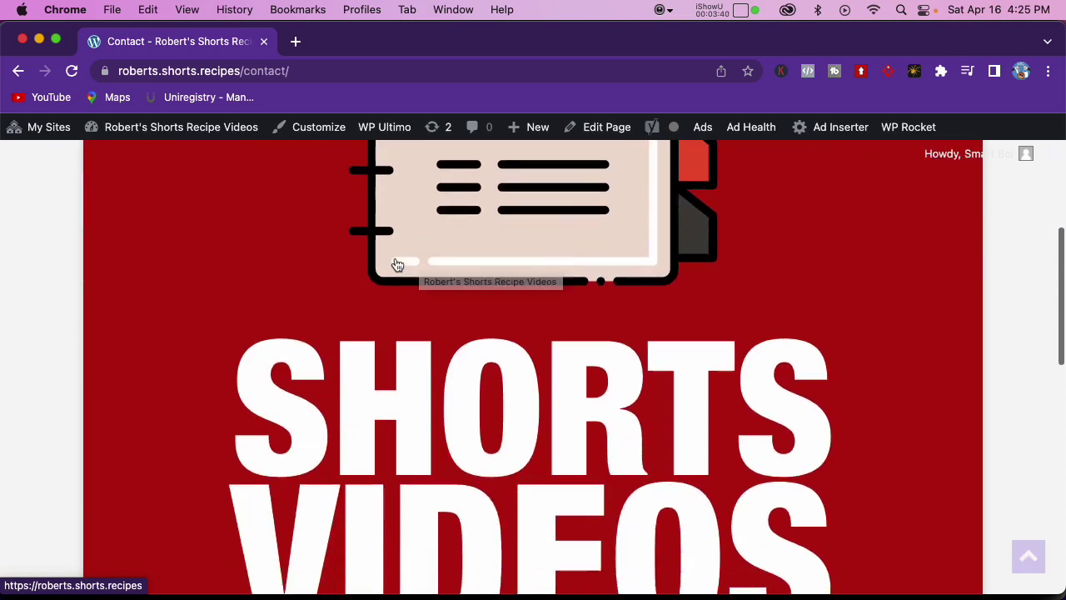
{"action": "scroll", "coordinate": [397, 264], "scroll_direction": "up", "scroll_amount": 5}
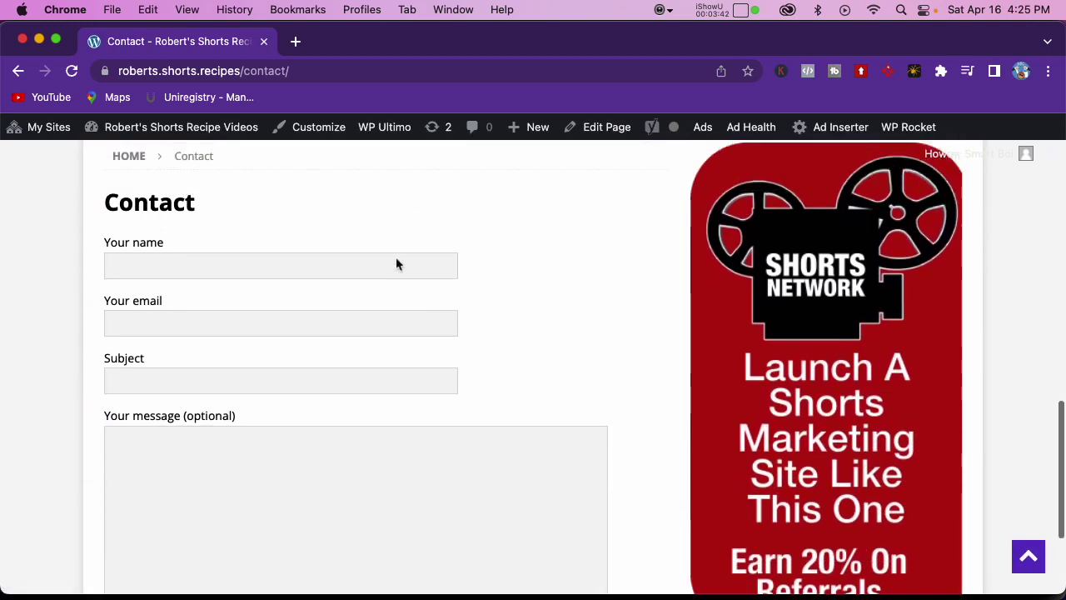
- Review the fields of the Contact page's form, from the name field down to the submit button
{"action": "scroll", "coordinate": [363, 319], "scroll_direction": "down", "scroll_amount": 2}
{"action": "scroll", "coordinate": [365, 319], "scroll_direction": "down", "scroll_amount": 1}
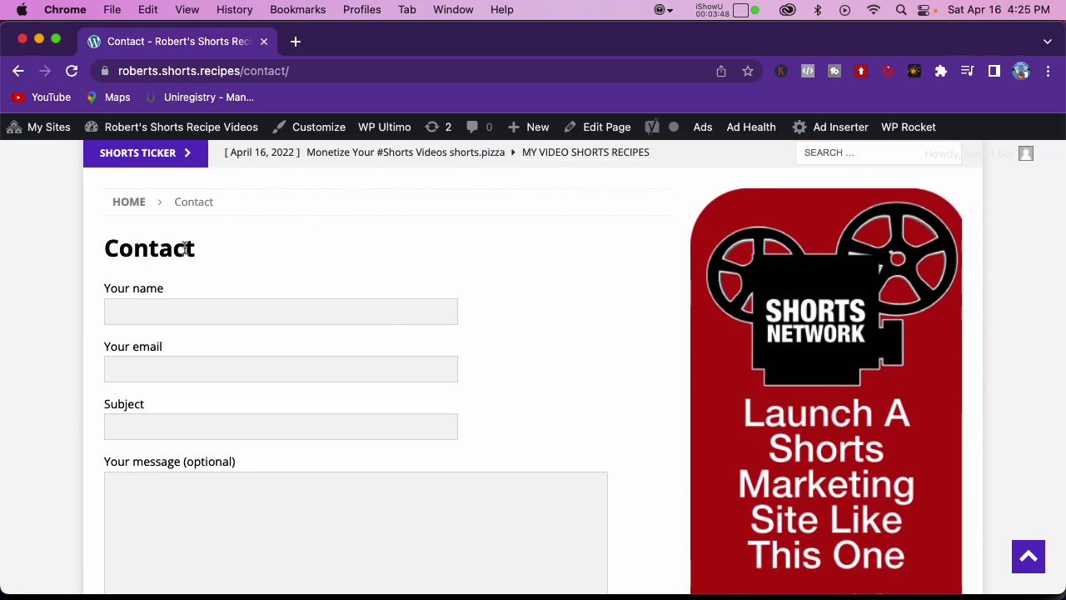
{"action": "scroll", "coordinate": [310, 254], "scroll_direction": "down", "scroll_amount": 4}
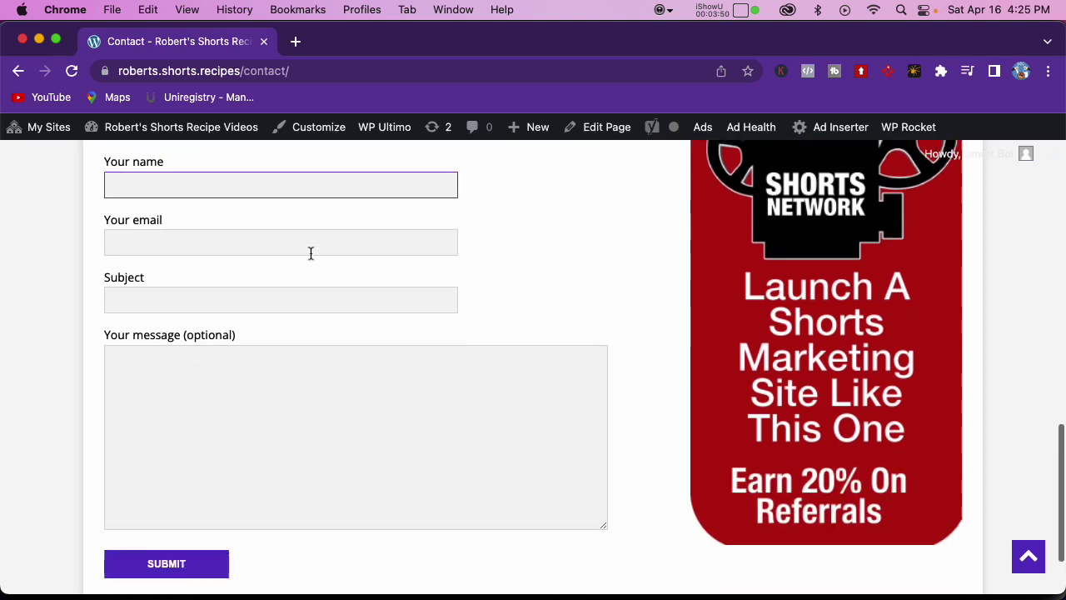
{"action": "scroll", "coordinate": [310, 253], "scroll_direction": "up", "scroll_amount": 2}
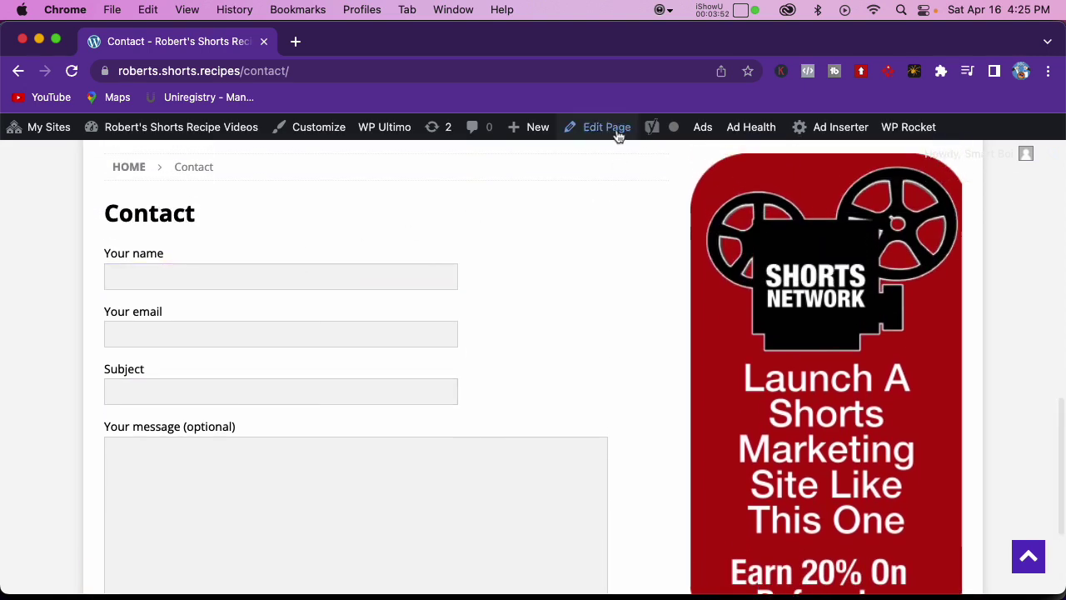
- Go to the site's admin dashboard and bring up the list of contact forms
{"action": "mouse_move", "coordinate": [125, 135]}
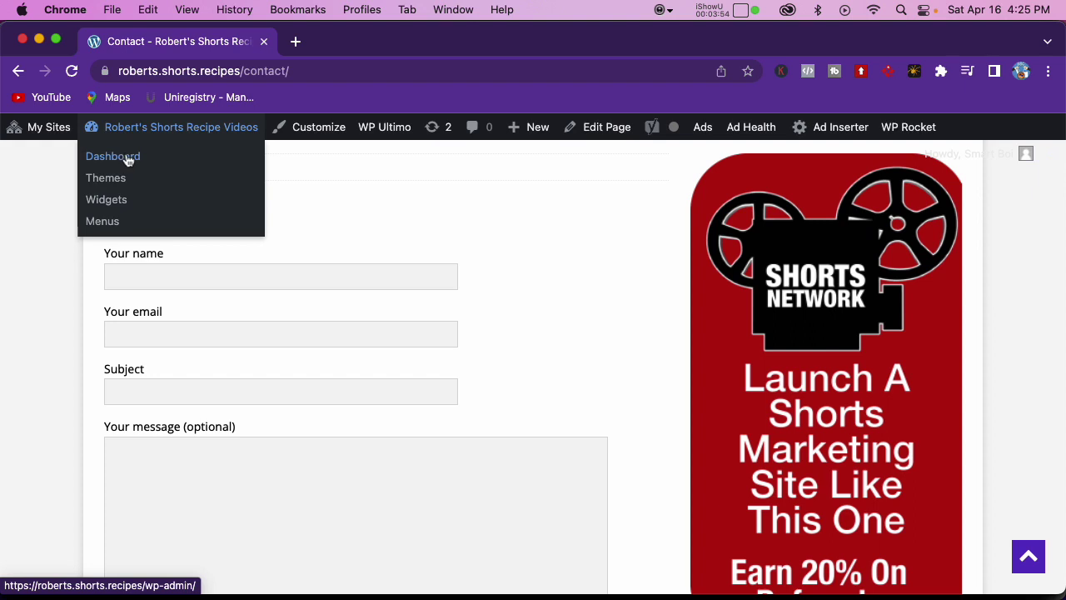
{"action": "left_click", "coordinate": [128, 157]}
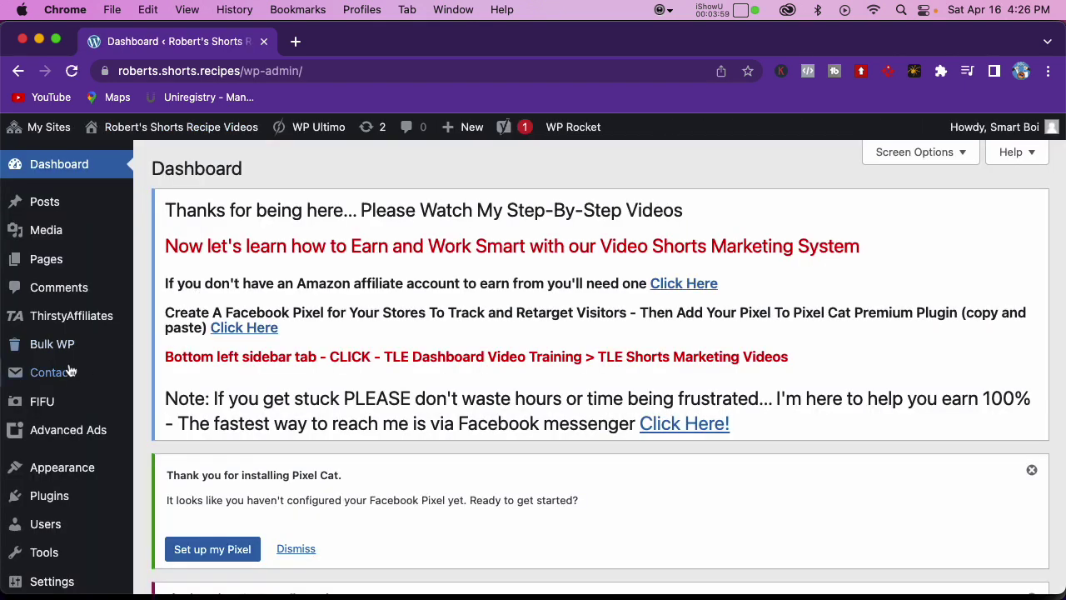
{"action": "mouse_move", "coordinate": [68, 375]}
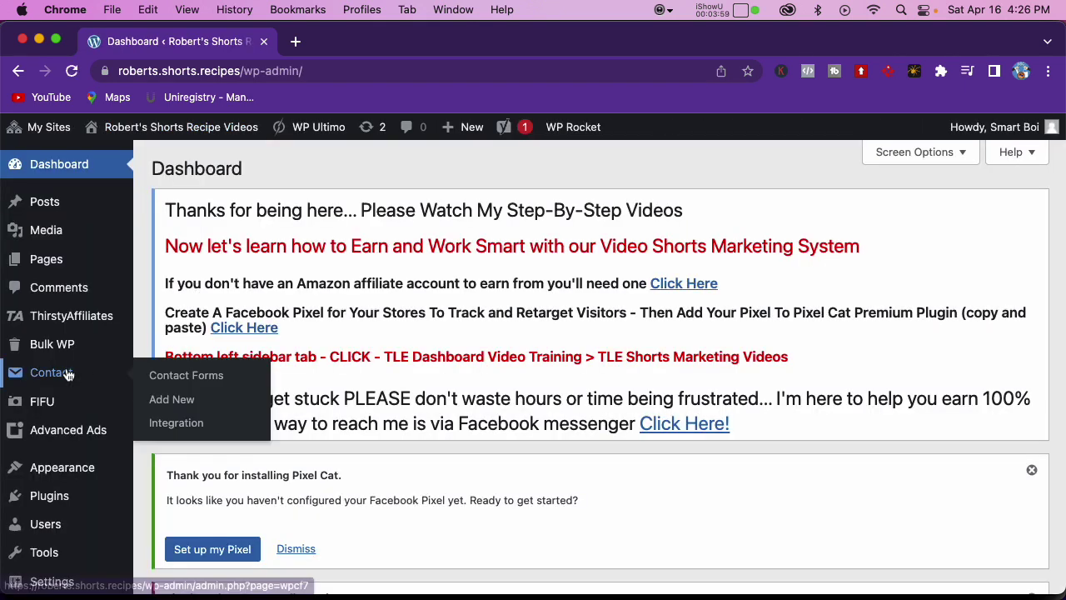
{"action": "left_click", "coordinate": [185, 377]}
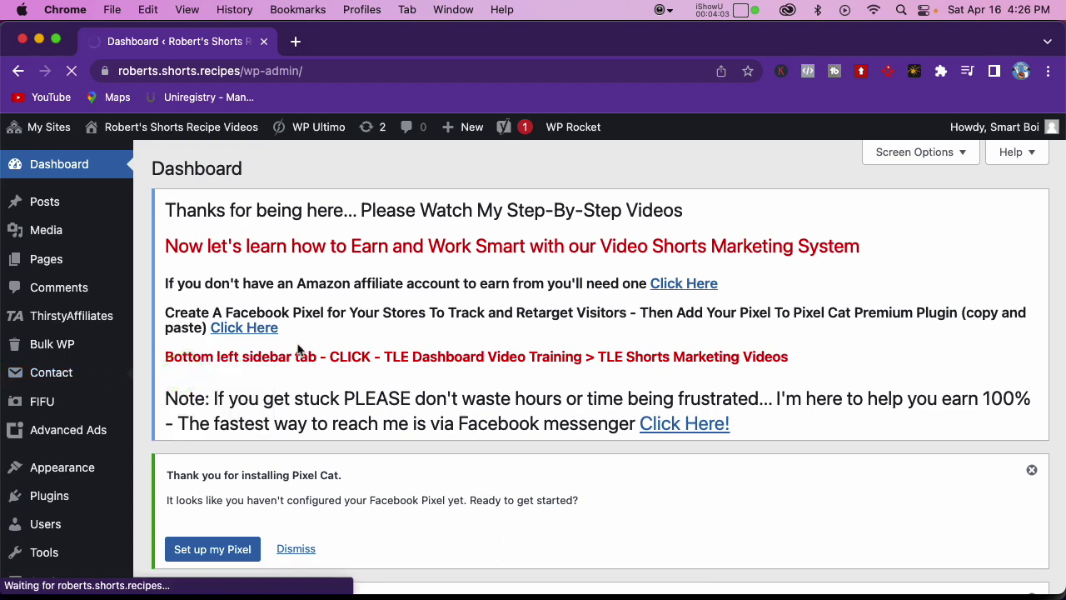
{"action": "scroll", "coordinate": [292, 345], "scroll_direction": "down", "scroll_amount": 8}
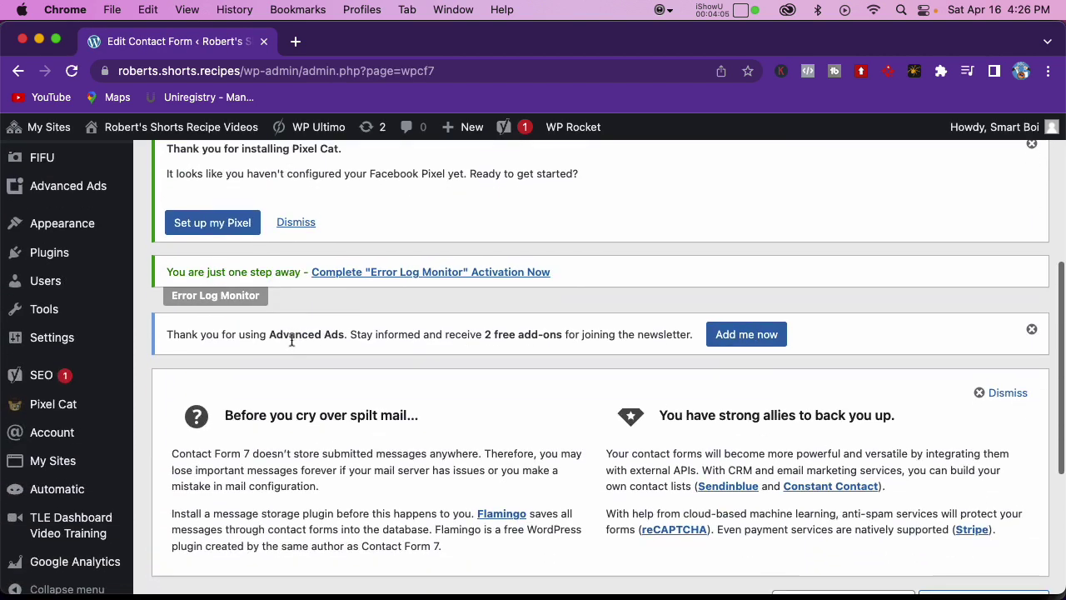
{"action": "scroll", "coordinate": [291, 341], "scroll_direction": "up", "scroll_amount": 4}
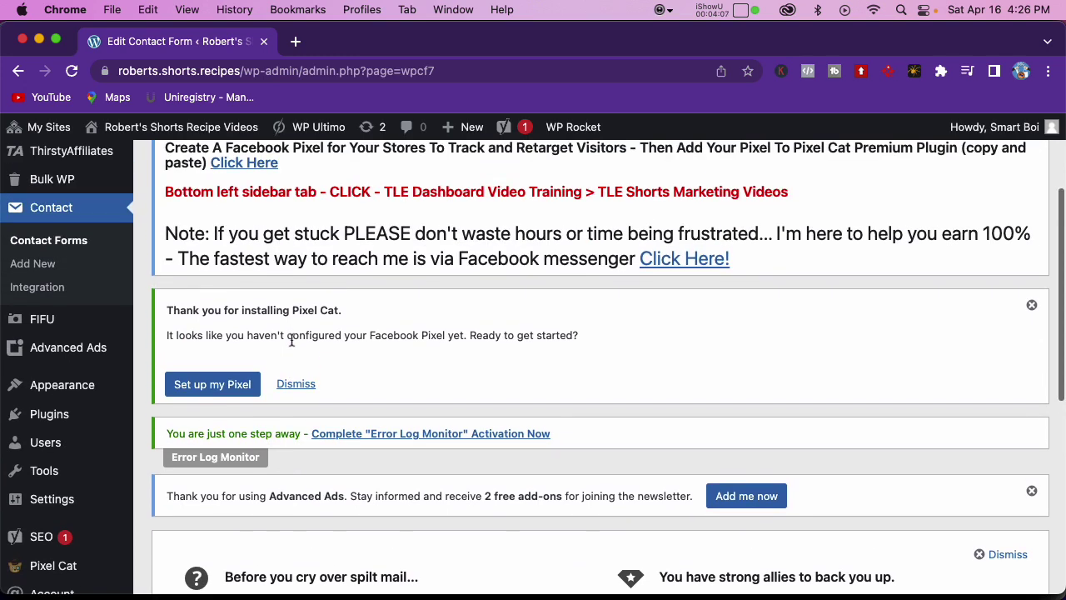
{"action": "scroll", "coordinate": [231, 312], "scroll_direction": "down", "scroll_amount": 10}
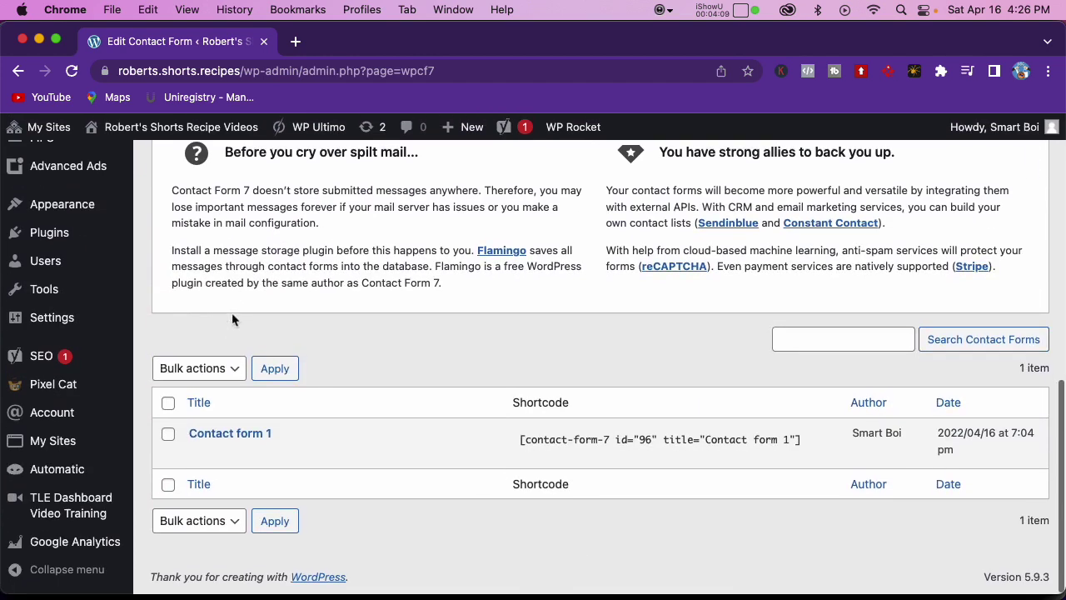
- Open Contact form 1 for editing and examine its form template and the sender address in its mail settings
{"action": "left_click", "coordinate": [200, 454]}
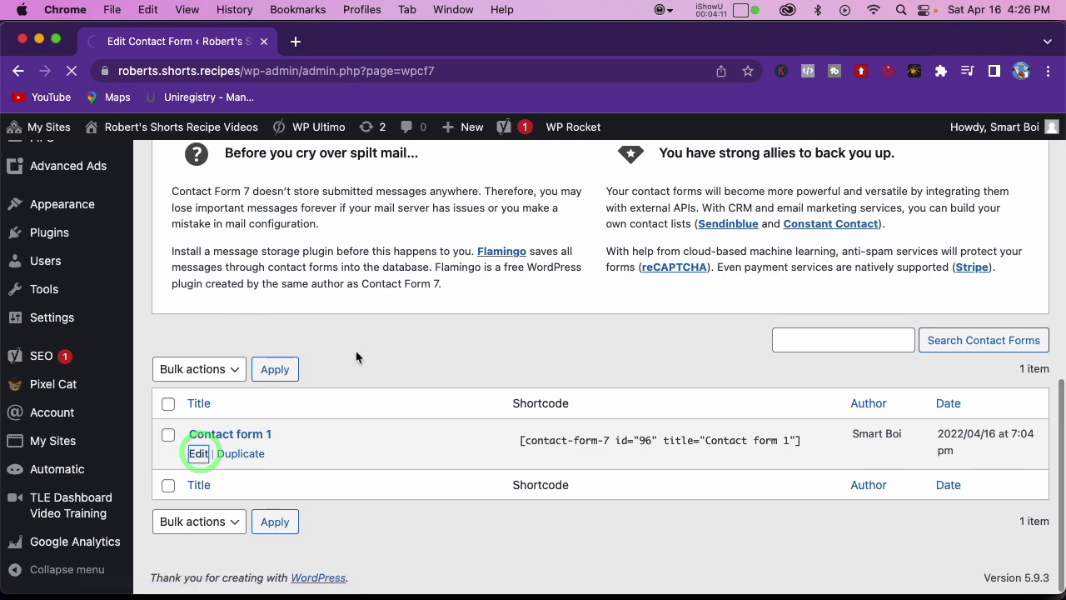
{"action": "scroll", "coordinate": [354, 349], "scroll_direction": "down", "scroll_amount": 10}
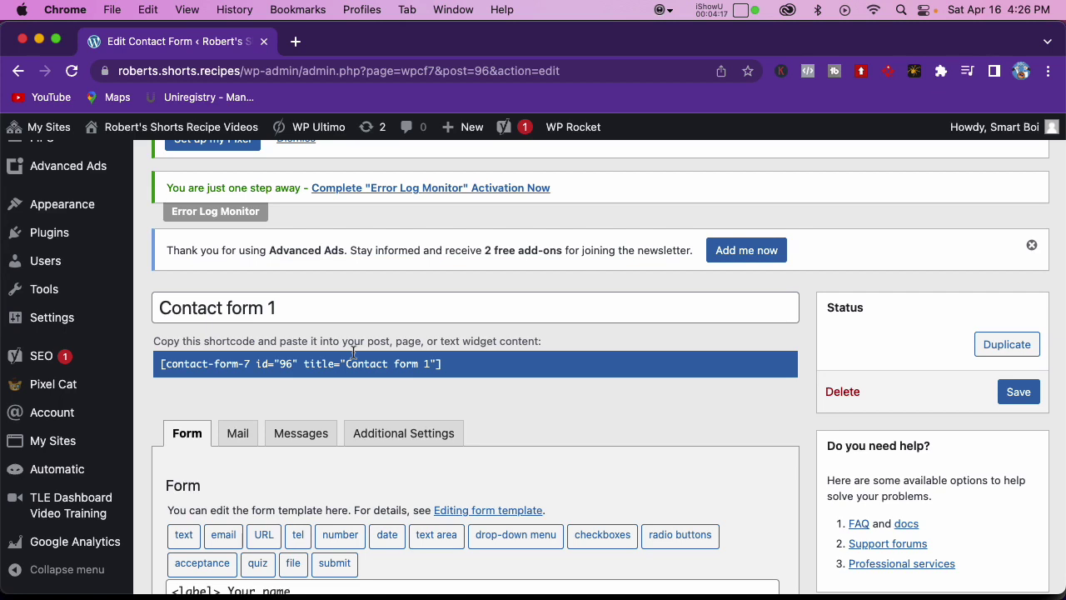
{"action": "scroll", "coordinate": [354, 350], "scroll_direction": "down", "scroll_amount": 6}
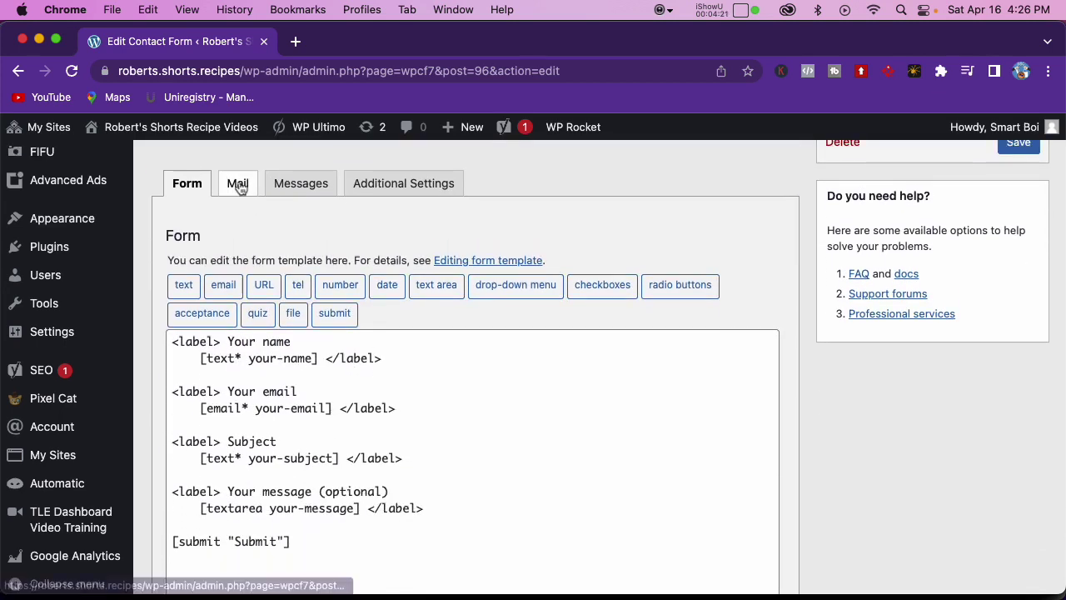
{"action": "left_click", "coordinate": [238, 185]}
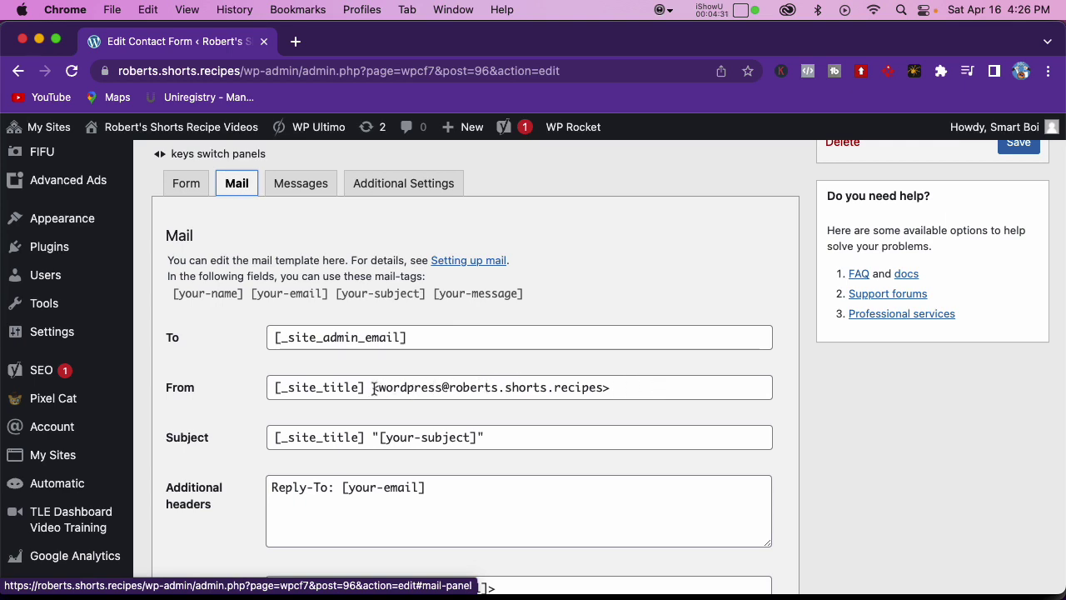
{"action": "left_click_drag", "start_coordinate": [379, 388], "coordinate": [603, 389]}
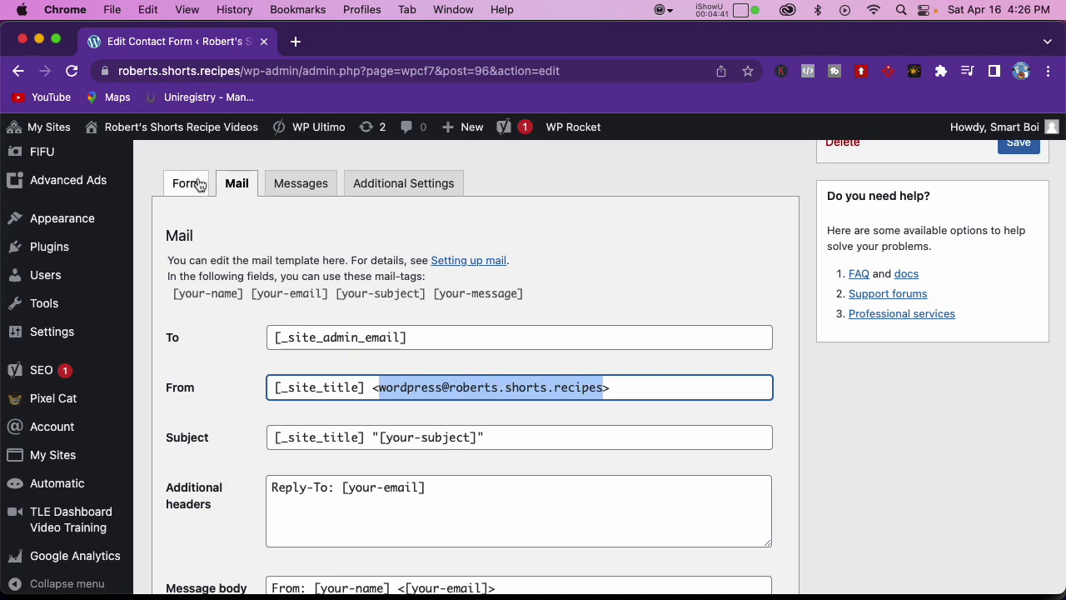
- Return to the live site's Contact page and check the form's name, email, subject and message fields
{"action": "mouse_move", "coordinate": [137, 149]}
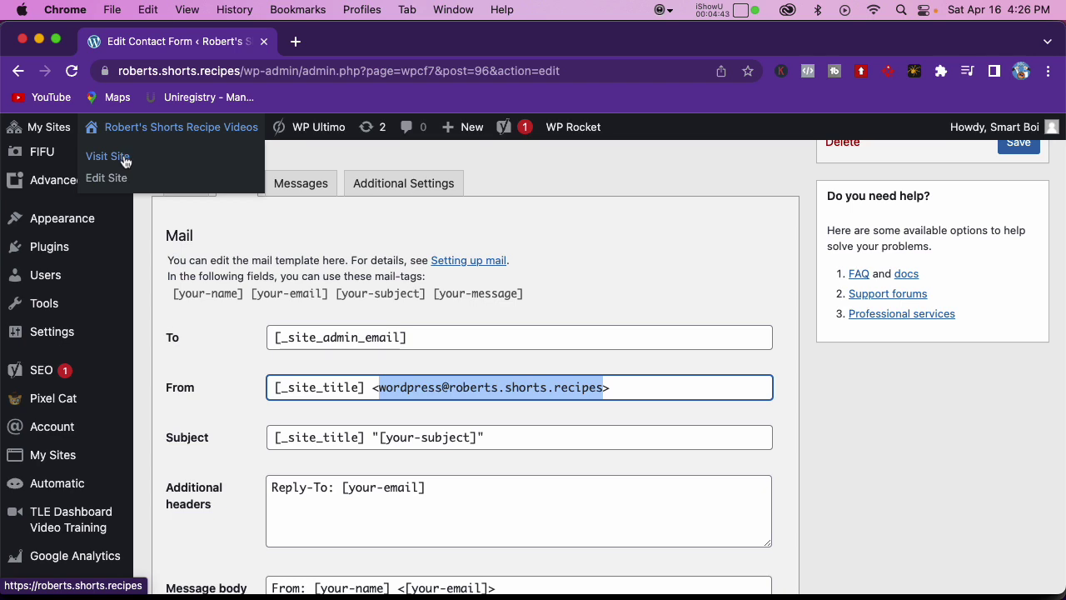
{"action": "left_click", "coordinate": [123, 158]}
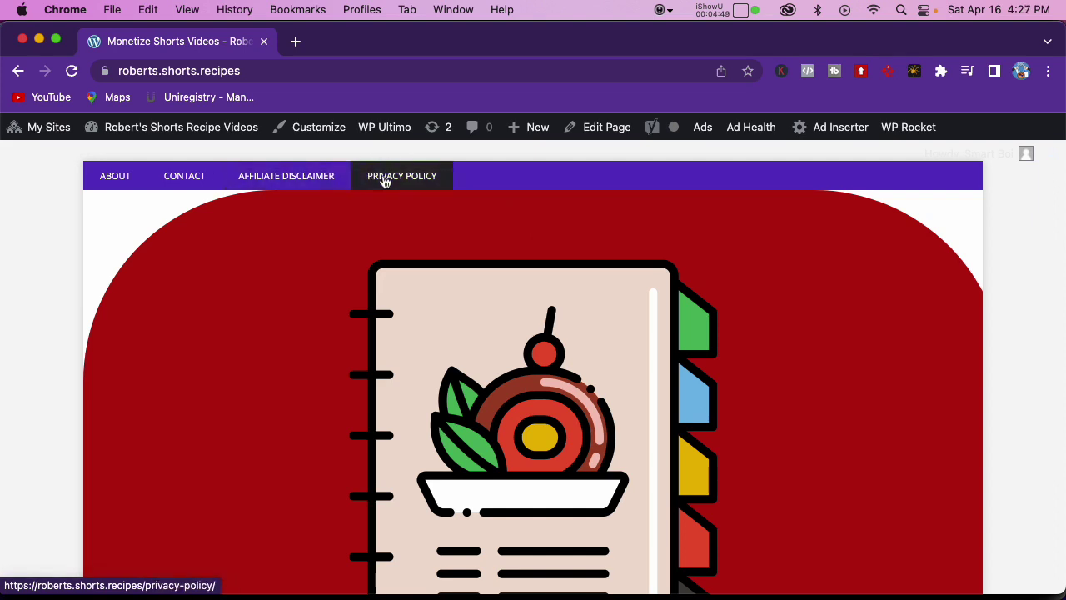
{"action": "left_click", "coordinate": [192, 175]}
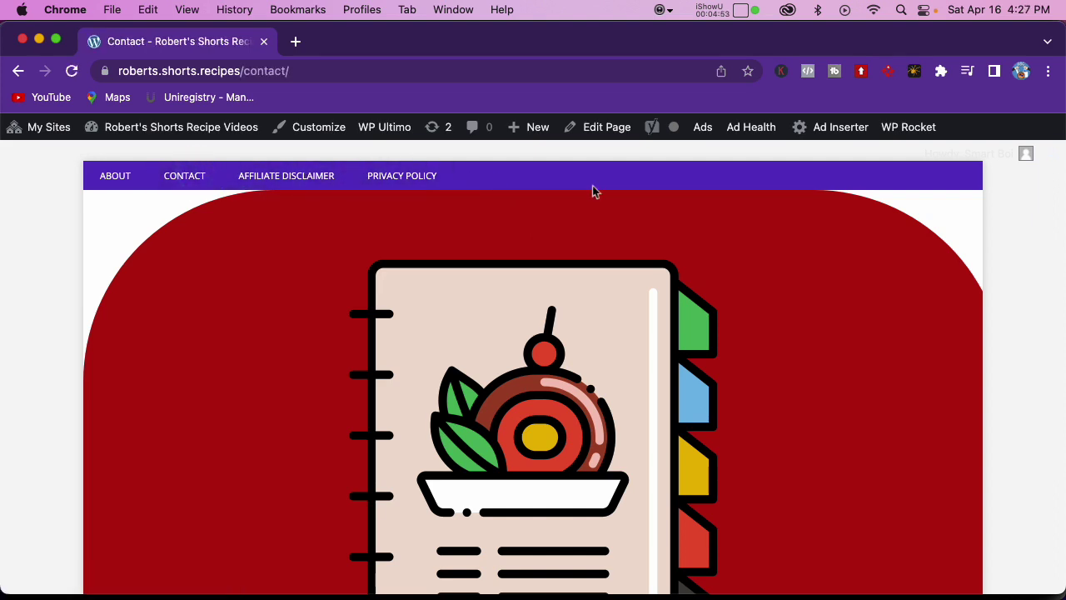
{"action": "scroll", "coordinate": [504, 240], "scroll_direction": "down", "scroll_amount": 10}
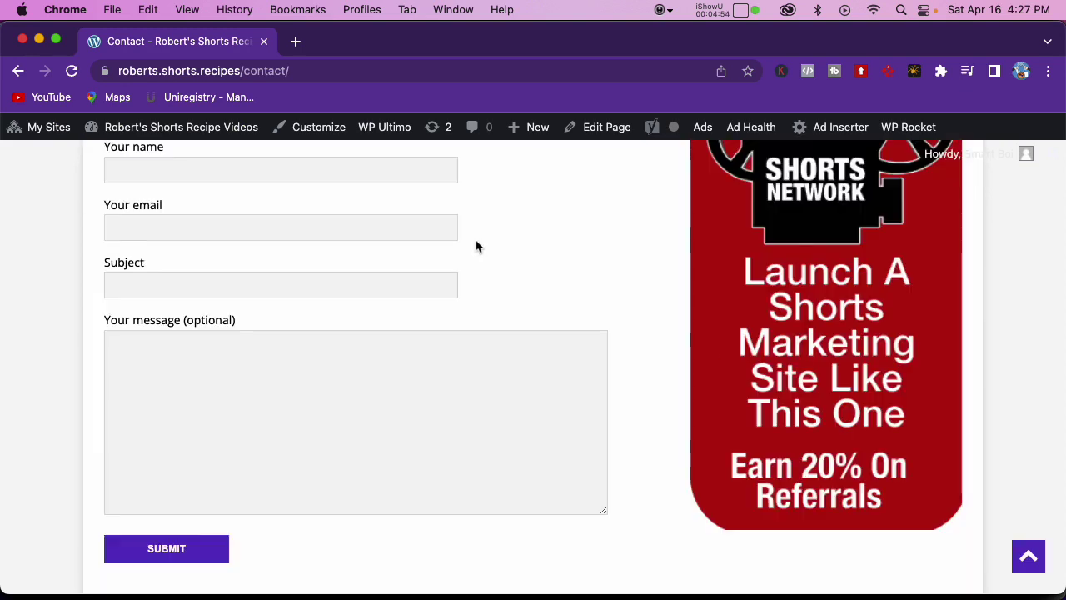
{"action": "scroll", "coordinate": [454, 248], "scroll_direction": "up", "scroll_amount": 5}
{"action": "scroll", "coordinate": [454, 241], "scroll_direction": "down", "scroll_amount": 3}
{"action": "left_click", "coordinate": [181, 238]}
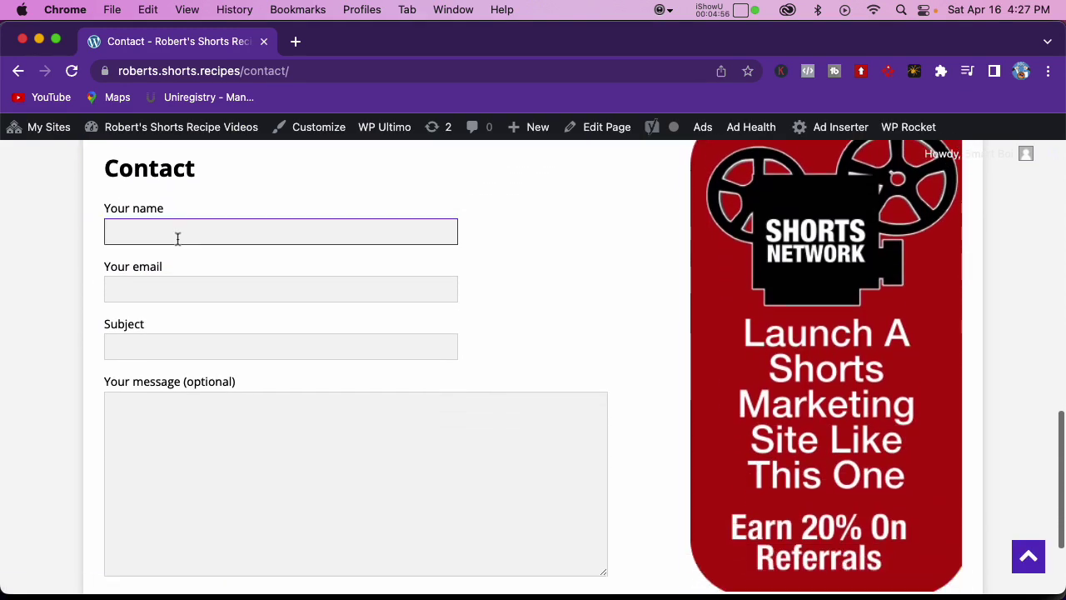
{"action": "left_click", "coordinate": [176, 269]}
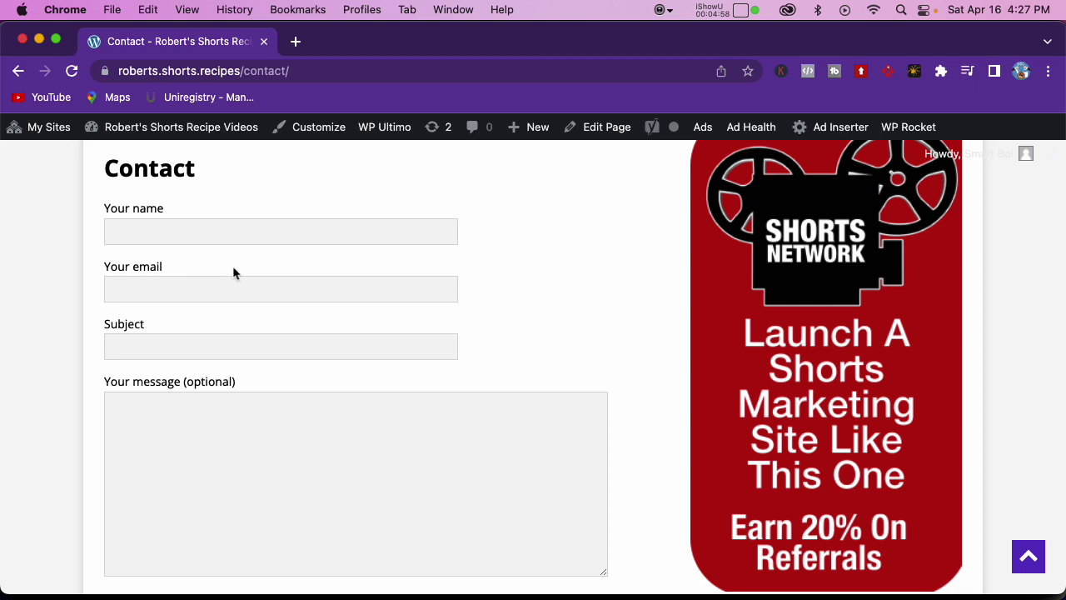
{"action": "scroll", "coordinate": [267, 280], "scroll_direction": "down", "scroll_amount": 2}
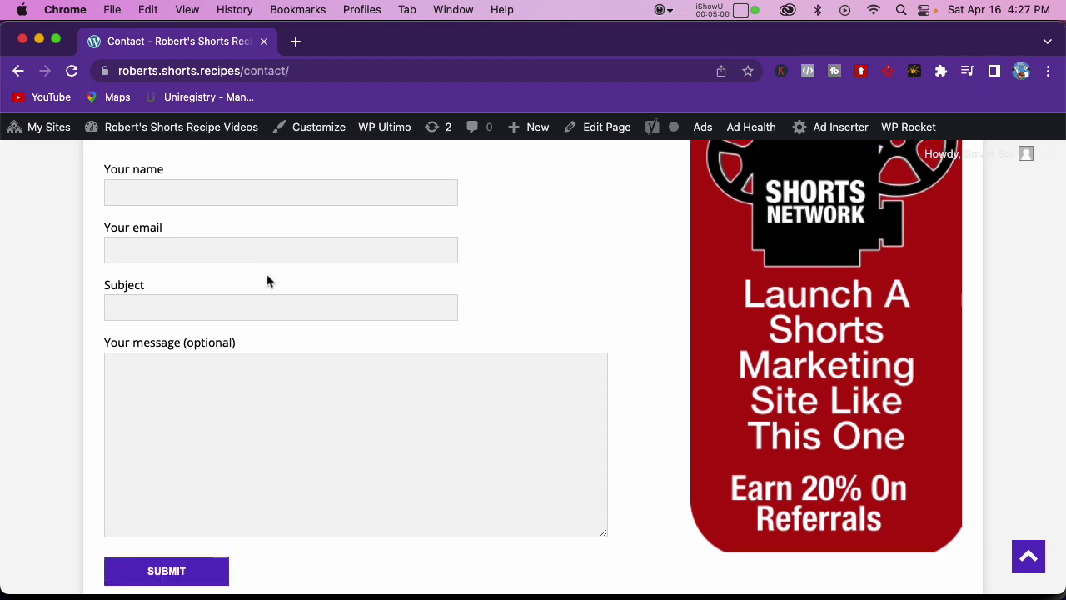